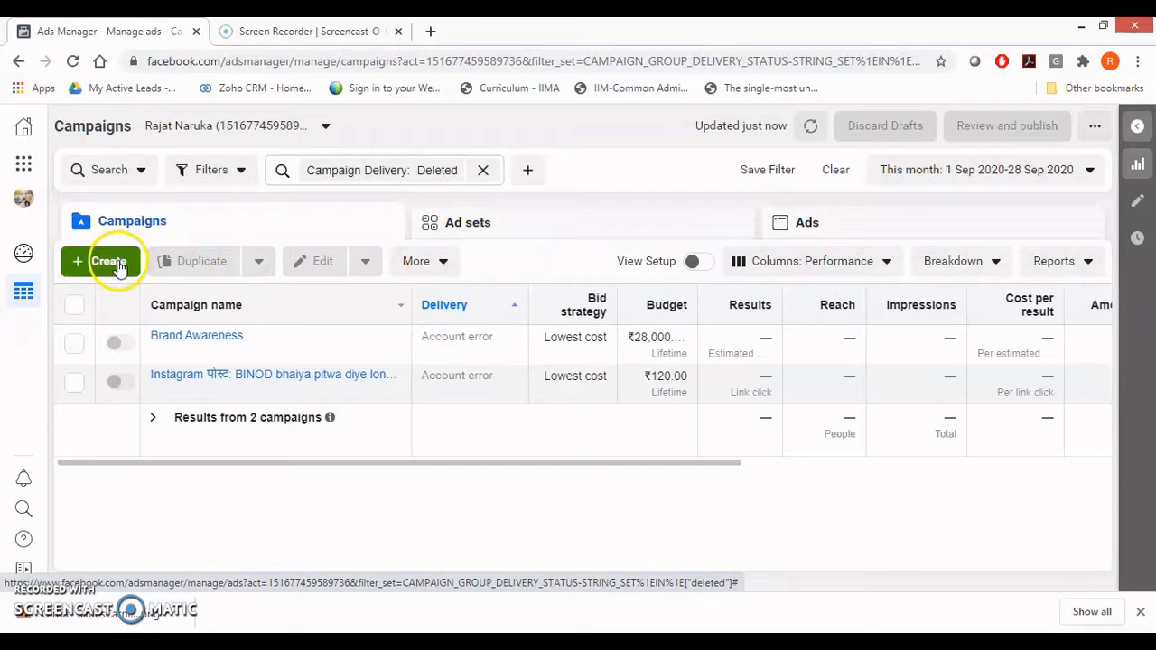
Step: Start creating a new campaign and choose Engagement as its marketing objective
{"action": "left_click", "coordinate": [118, 265]}
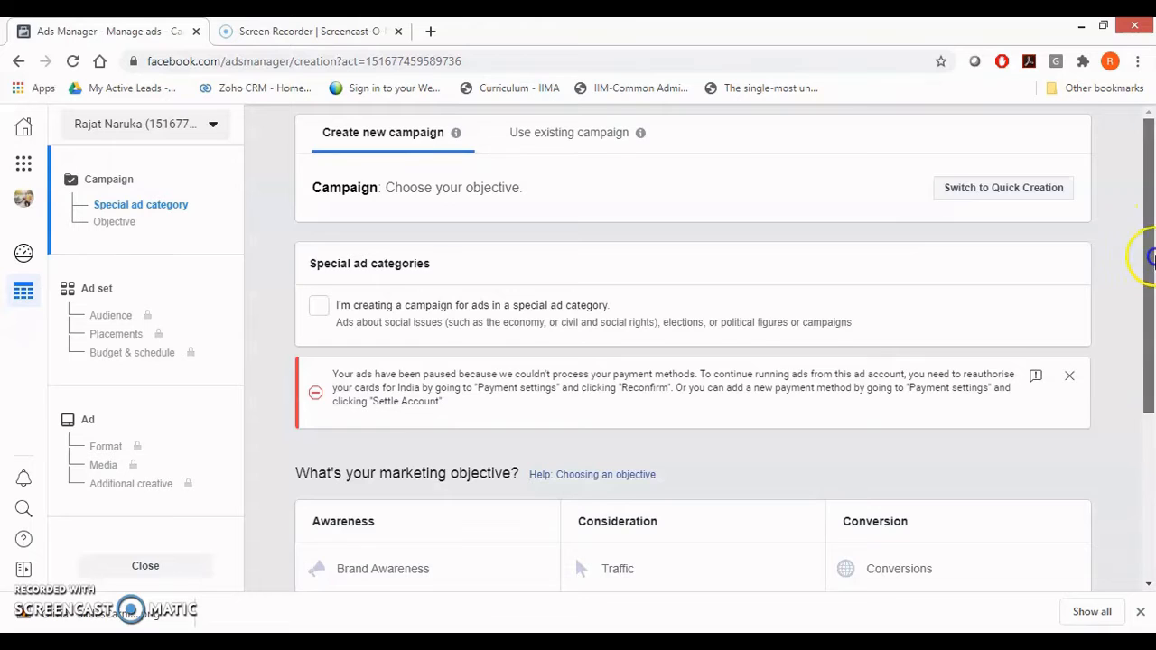
{"action": "left_click_drag", "start_coordinate": [1151, 258], "coordinate": [1151, 361]}
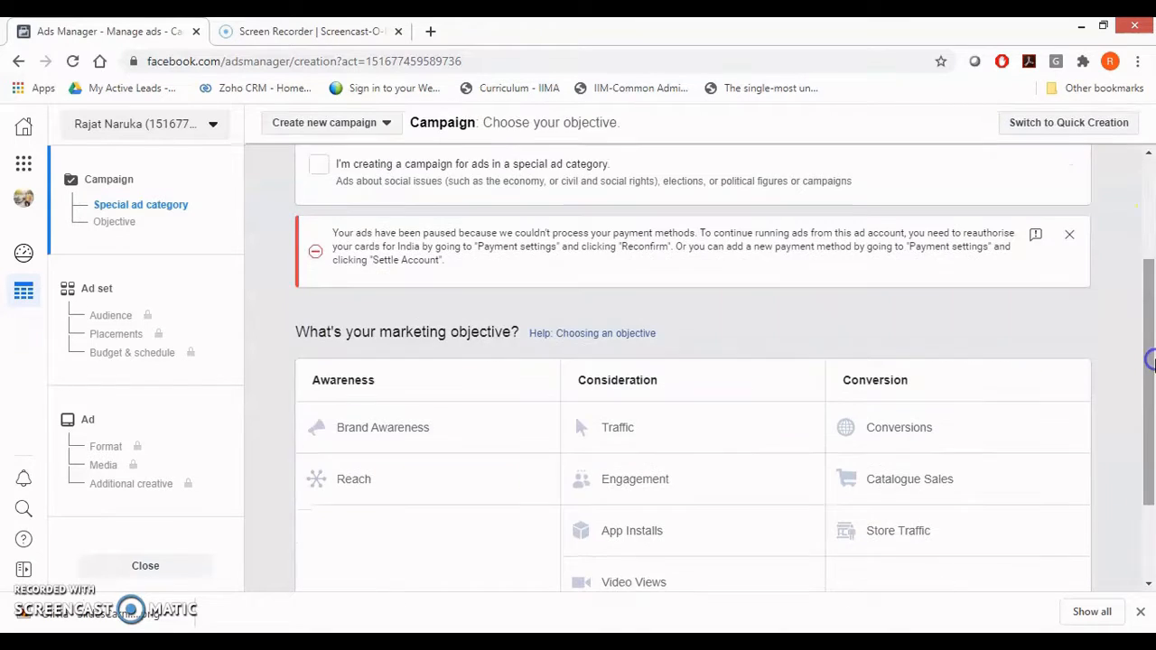
{"action": "left_click", "coordinate": [1151, 531]}
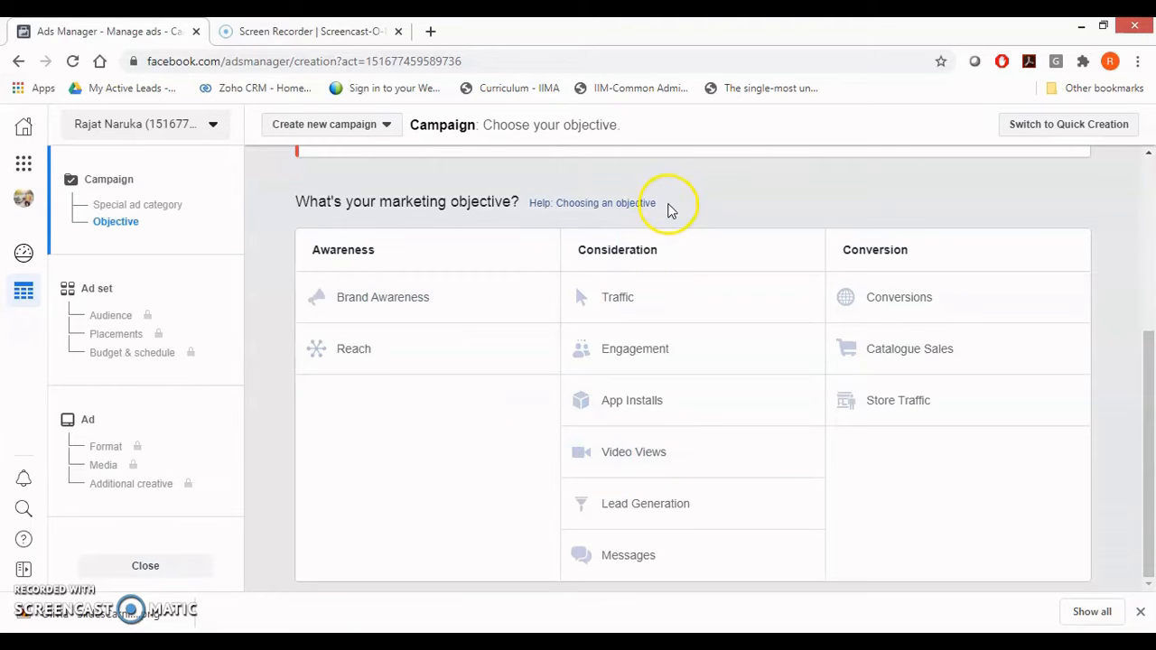
{"action": "left_click", "coordinate": [620, 349]}
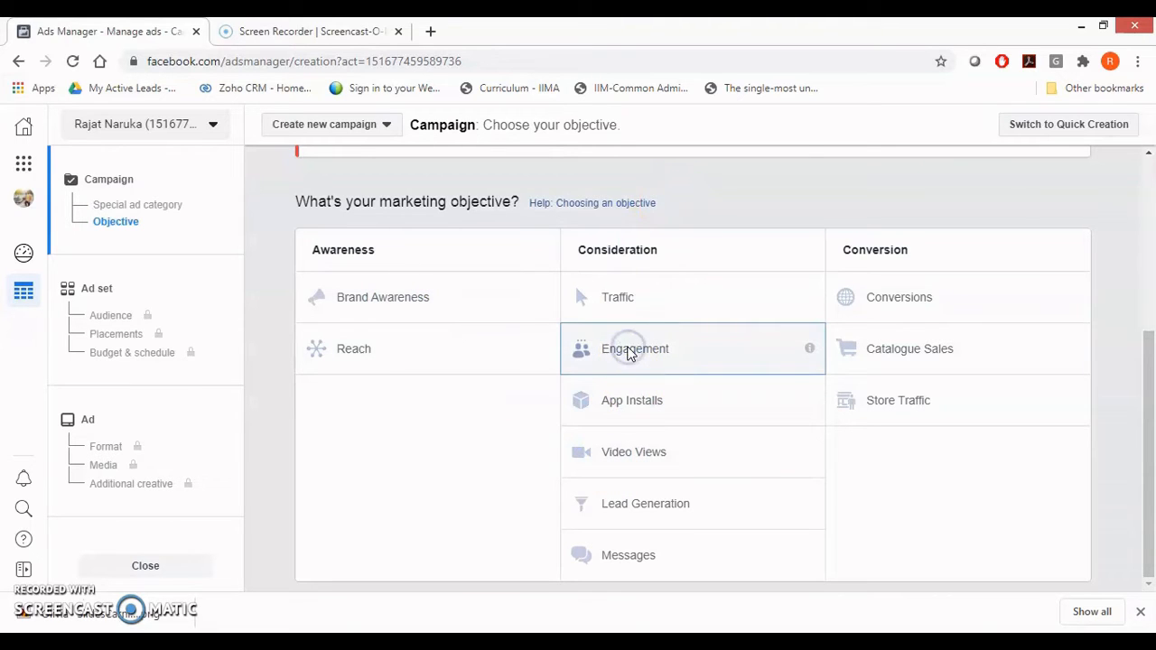
Step: Set the engagement type of the campaign to Page Likes
{"action": "scroll", "coordinate": [1114, 365], "scroll_direction": "down", "scroll_amount": 2}
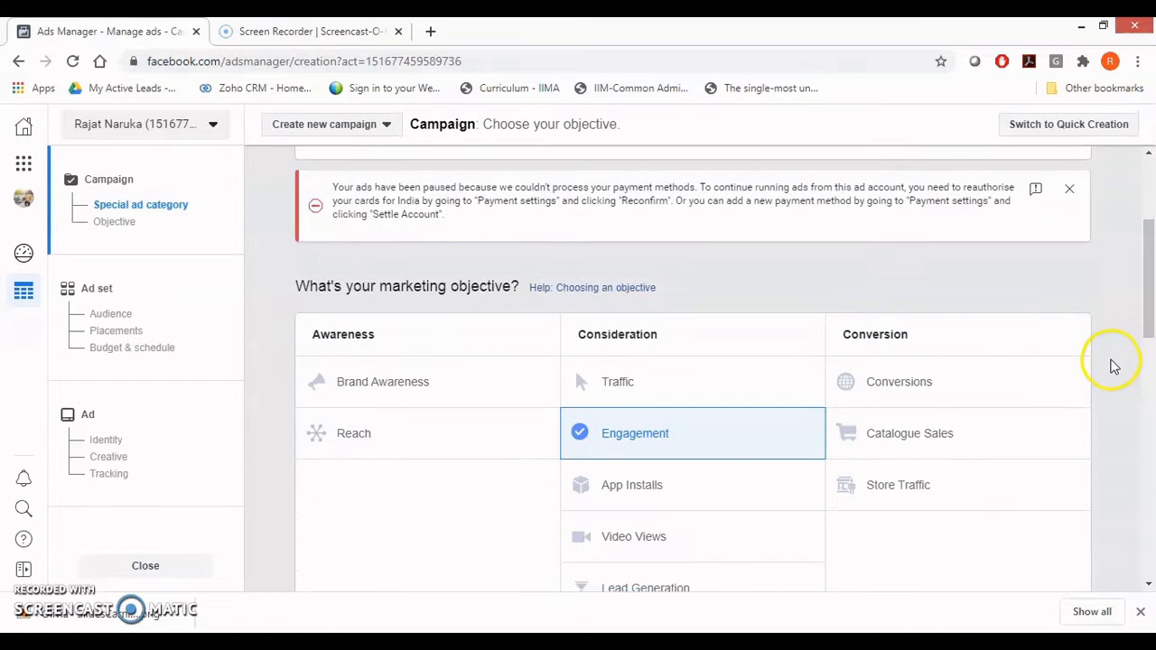
{"action": "left_click_drag", "start_coordinate": [1152, 288], "coordinate": [1152, 447]}
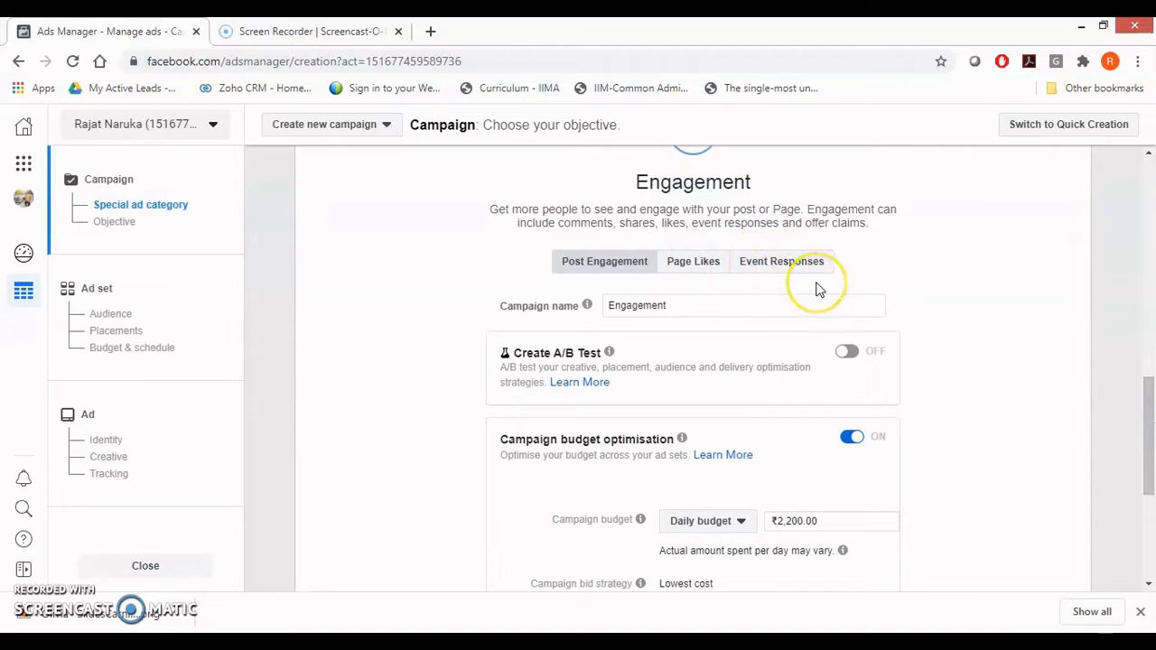
{"action": "left_click", "coordinate": [679, 262]}
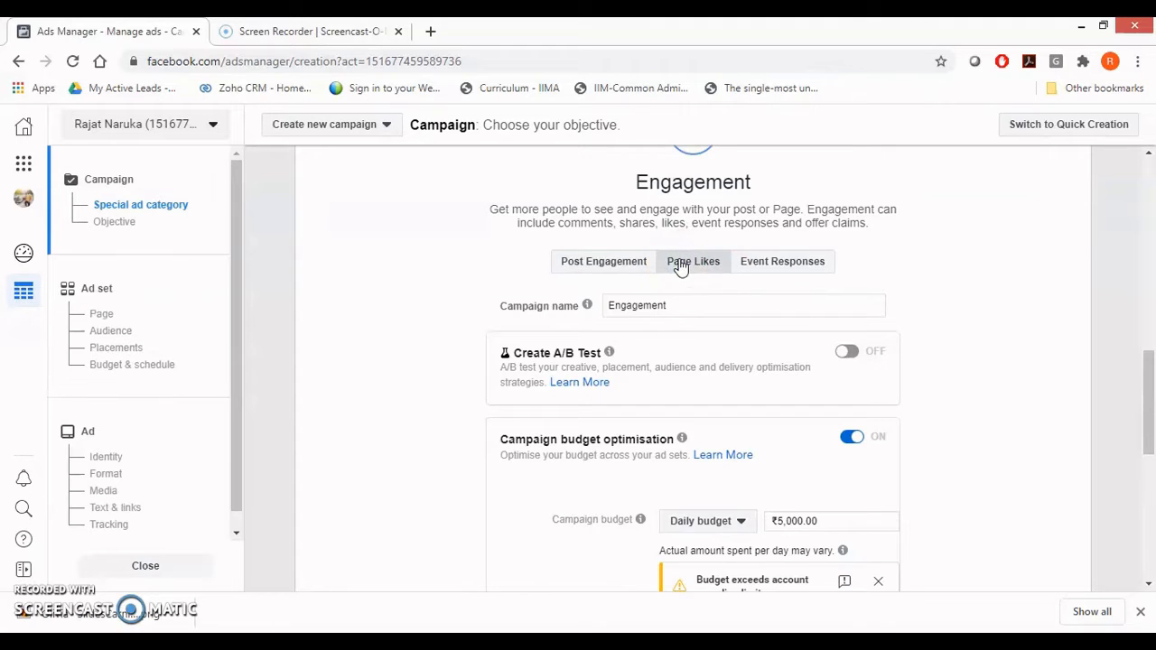
{"action": "left_click", "coordinate": [1011, 257]}
{"action": "left_click", "coordinate": [1149, 374]}
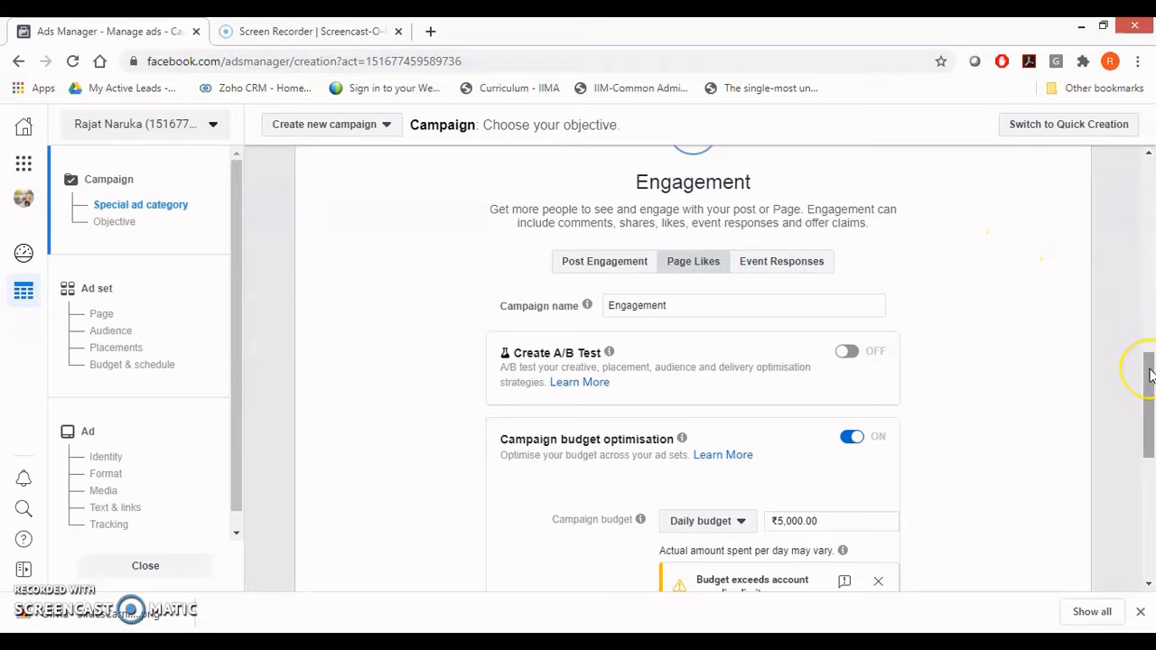
Step: Change the campaign budget type to Lifetime budget under campaign budget optimisation
{"action": "left_click_drag", "start_coordinate": [1149, 375], "coordinate": [1149, 393]}
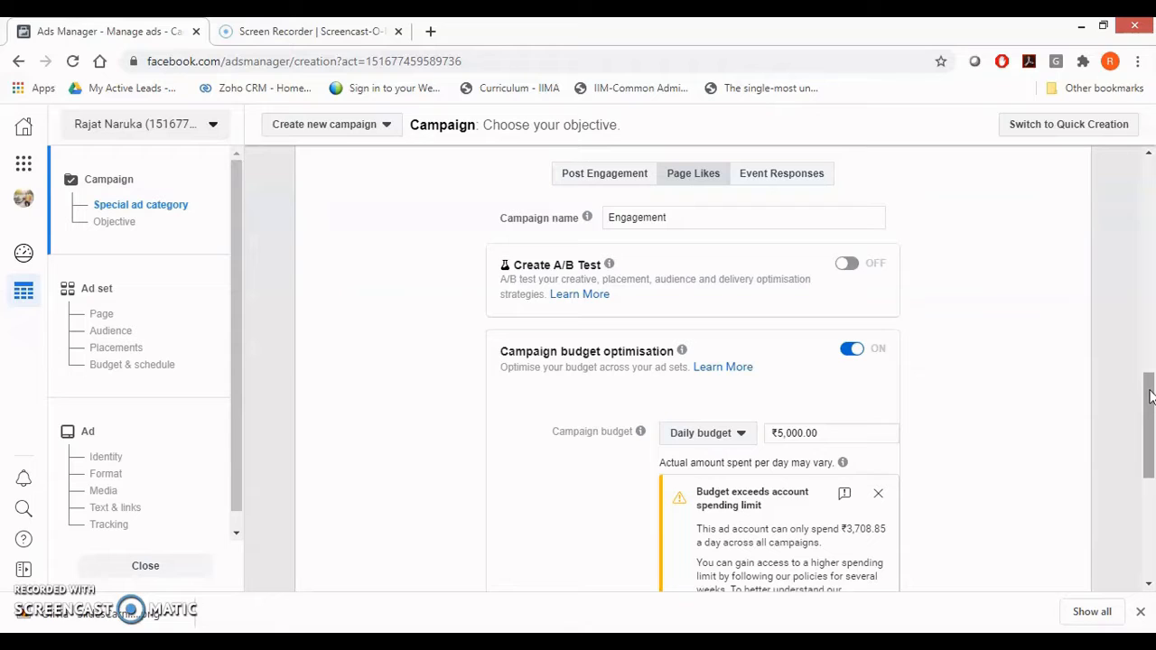
{"action": "left_click", "coordinate": [742, 433]}
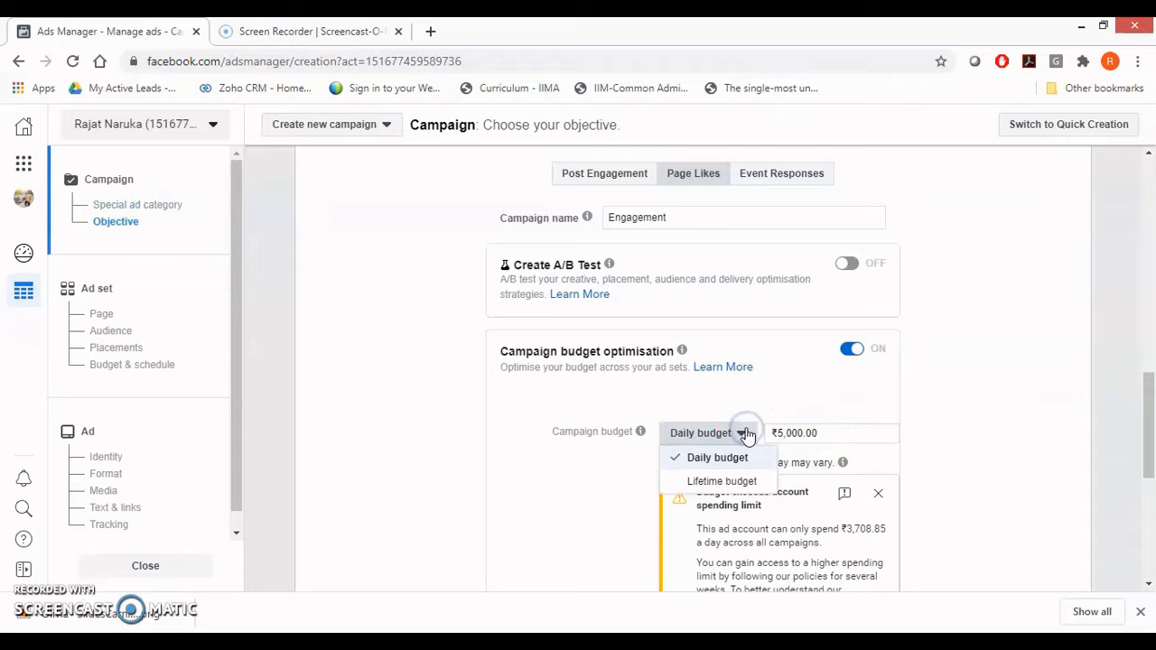
{"action": "left_click", "coordinate": [780, 367]}
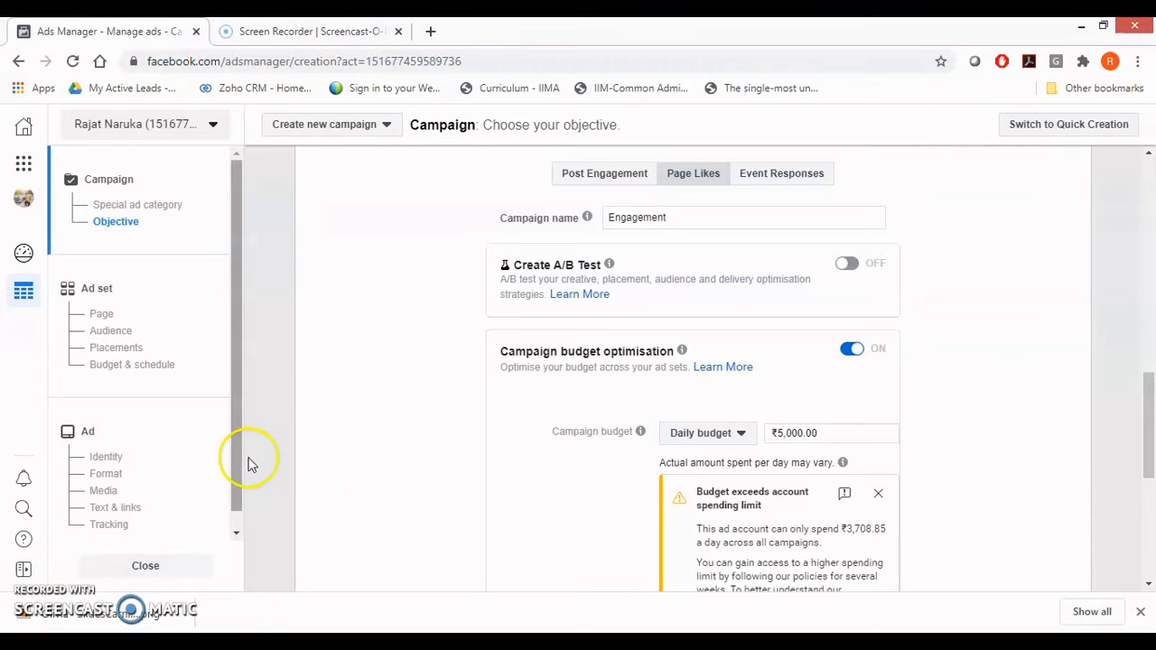
{"action": "left_click", "coordinate": [706, 437]}
{"action": "left_click", "coordinate": [694, 482]}
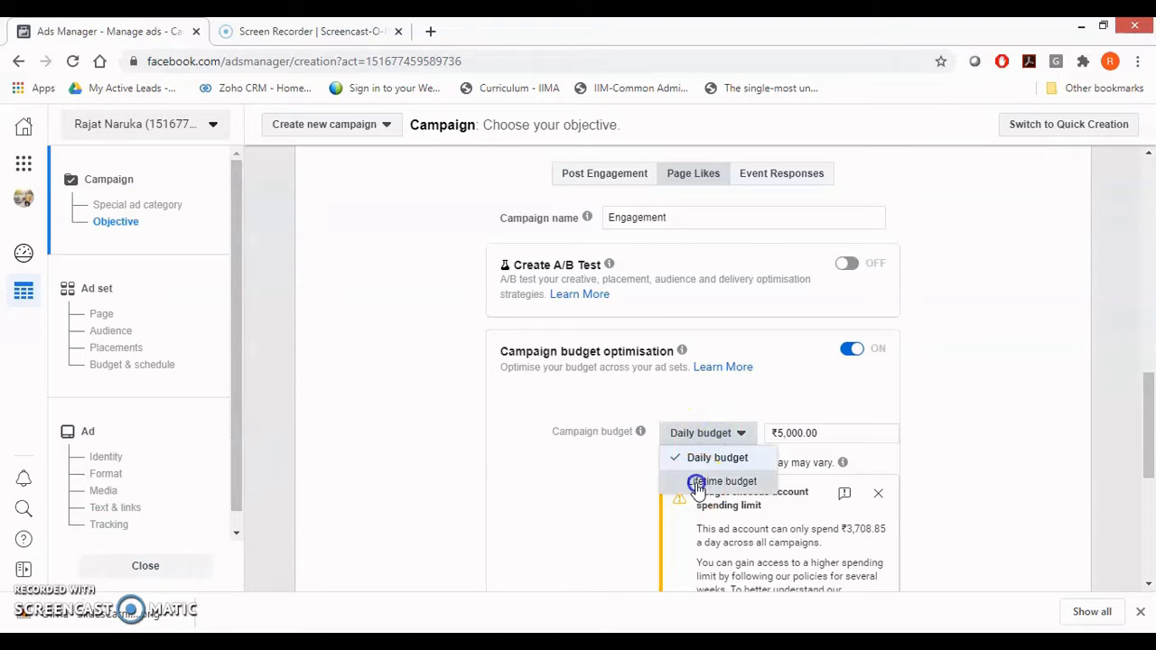
Step: Set the campaign's lifetime budget amount to ₹500
{"action": "left_click", "coordinate": [817, 432]}
{"action": "key", "text": "BackSpace"}
{"action": "key", "text": "BackSpace"}
{"action": "key", "text": "BackSpace"}
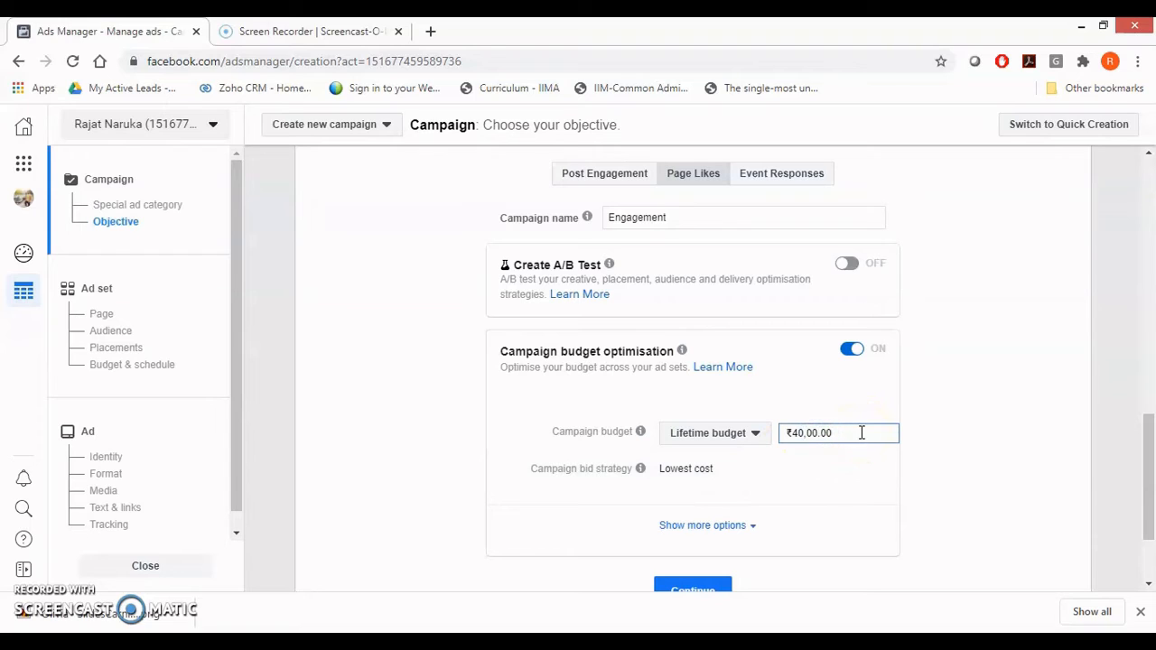
{"action": "left_click", "coordinate": [798, 432]}
{"action": "key", "text": "BackSpace"}
{"action": "type", "text": "5"}
{"action": "left_click", "coordinate": [826, 413]}
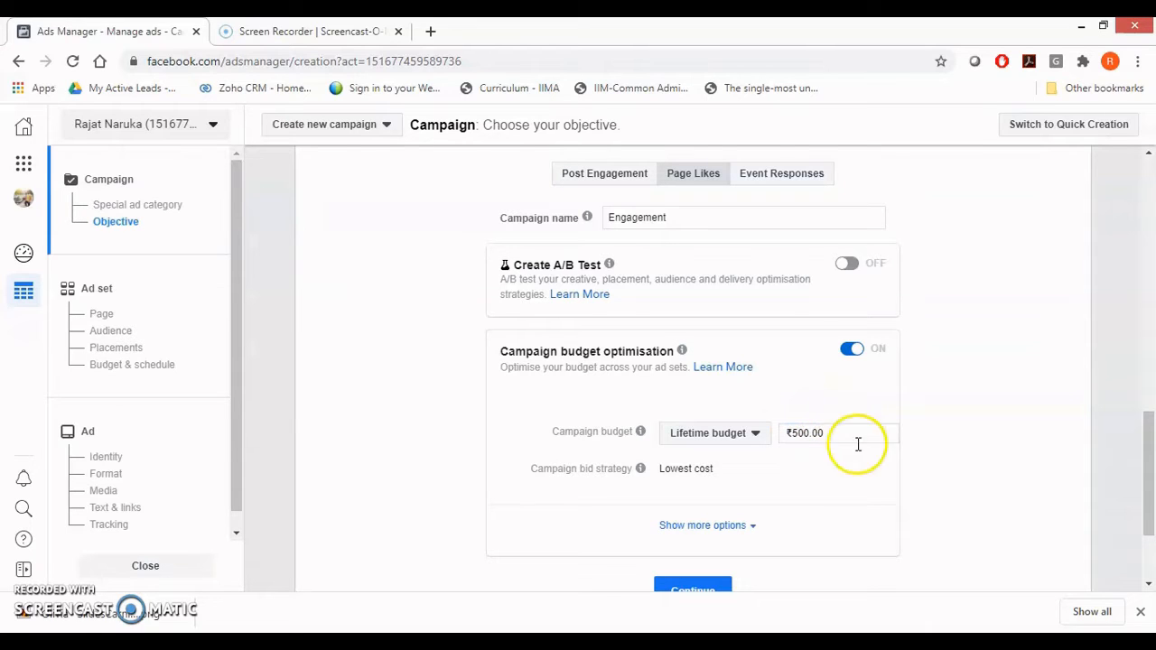
{"action": "mouse_move", "coordinate": [867, 474]}
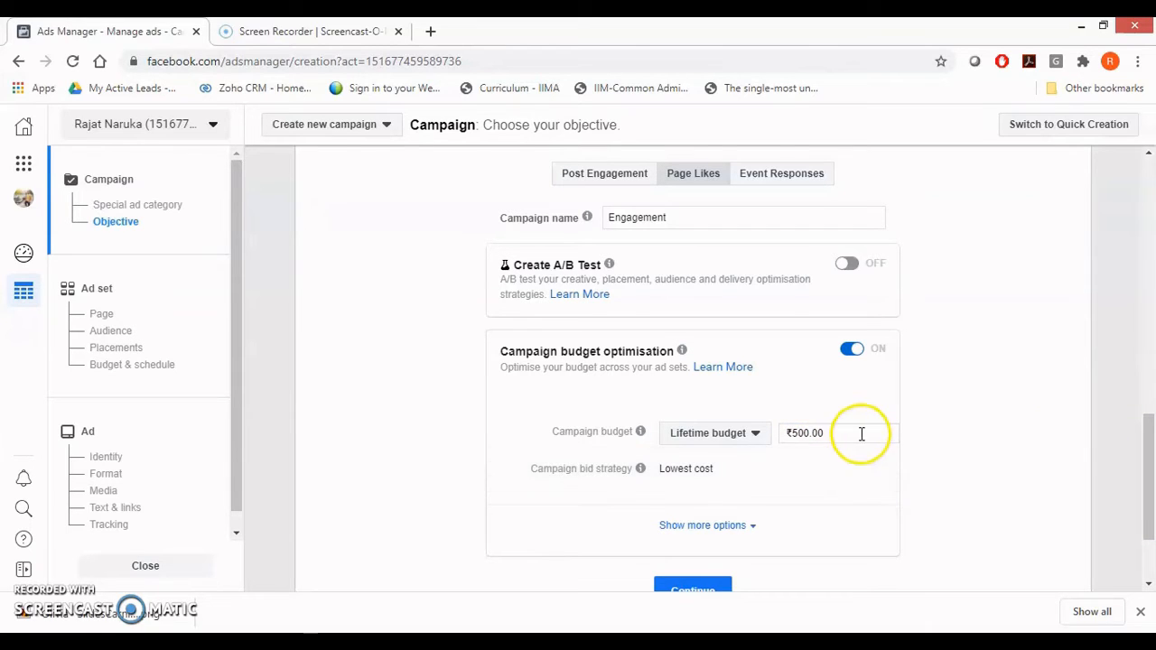
Step: Try a lifetime budget of ₹2,000 for the campaign and set it back to ₹500
{"action": "left_click", "coordinate": [798, 435]}
{"action": "key", "text": "BackSpace"}
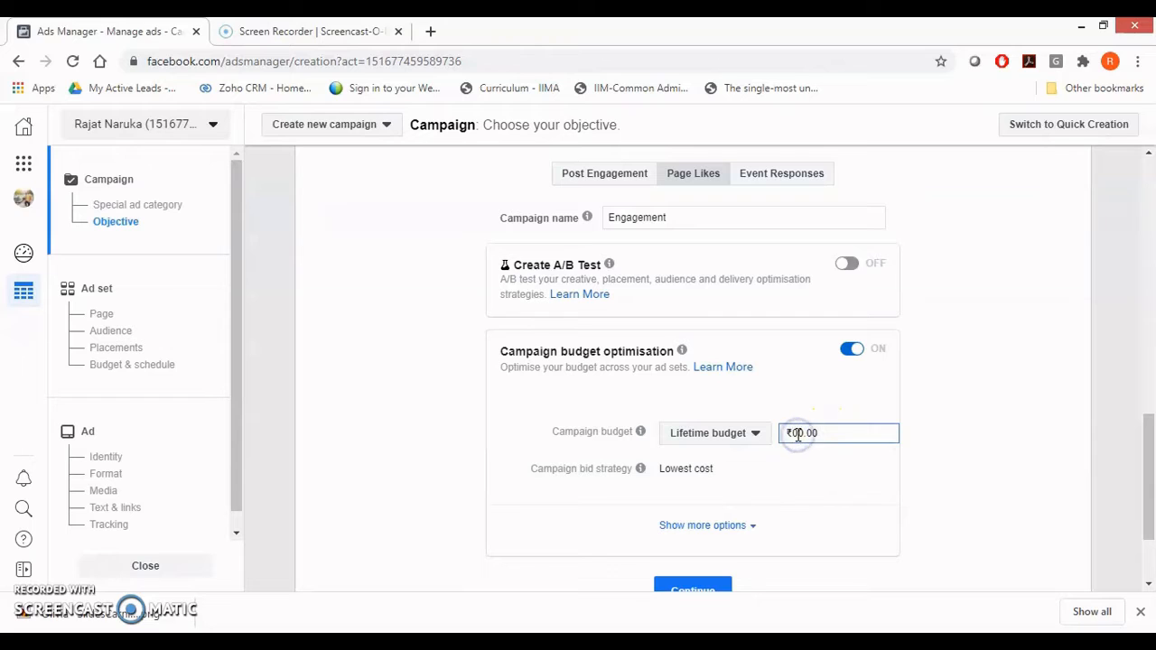
{"action": "type", "text": "20"}
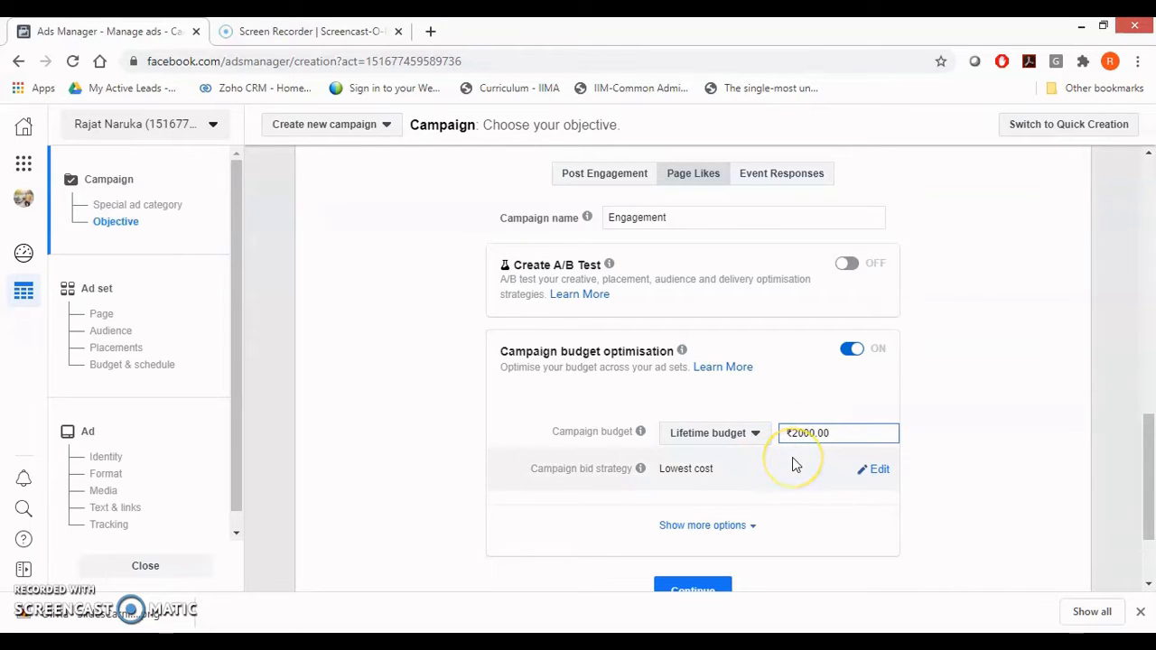
{"action": "left_click", "coordinate": [862, 471]}
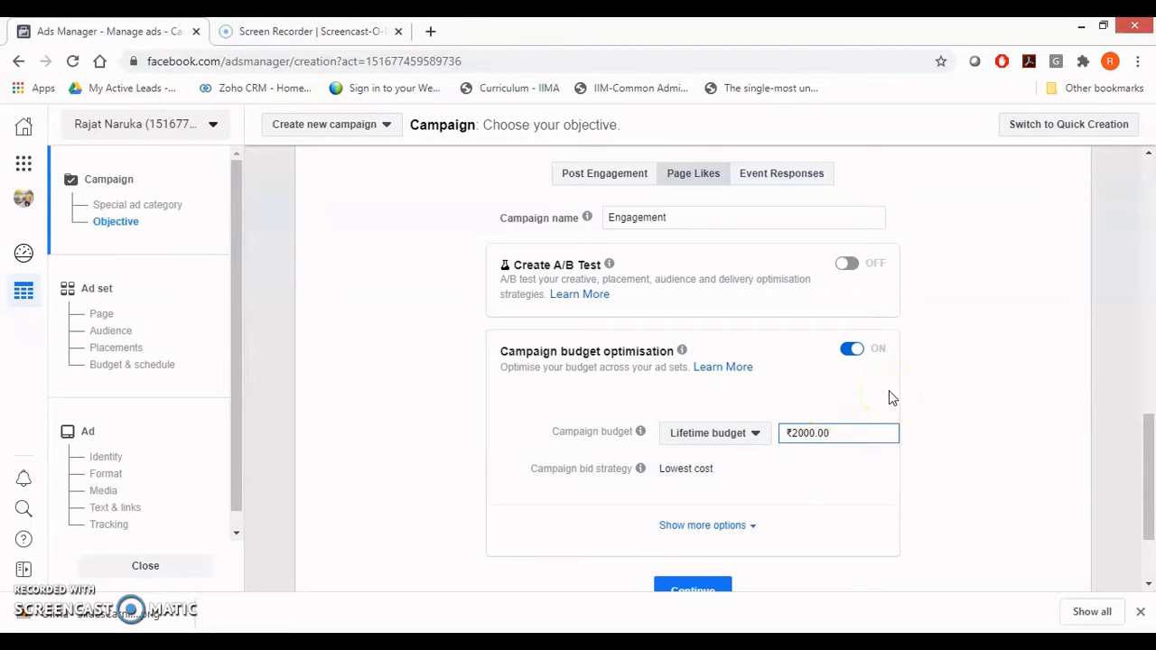
{"action": "key", "text": "BackSpace"}
{"action": "key", "text": "BackSpace"}
{"action": "type", "text": "5"}
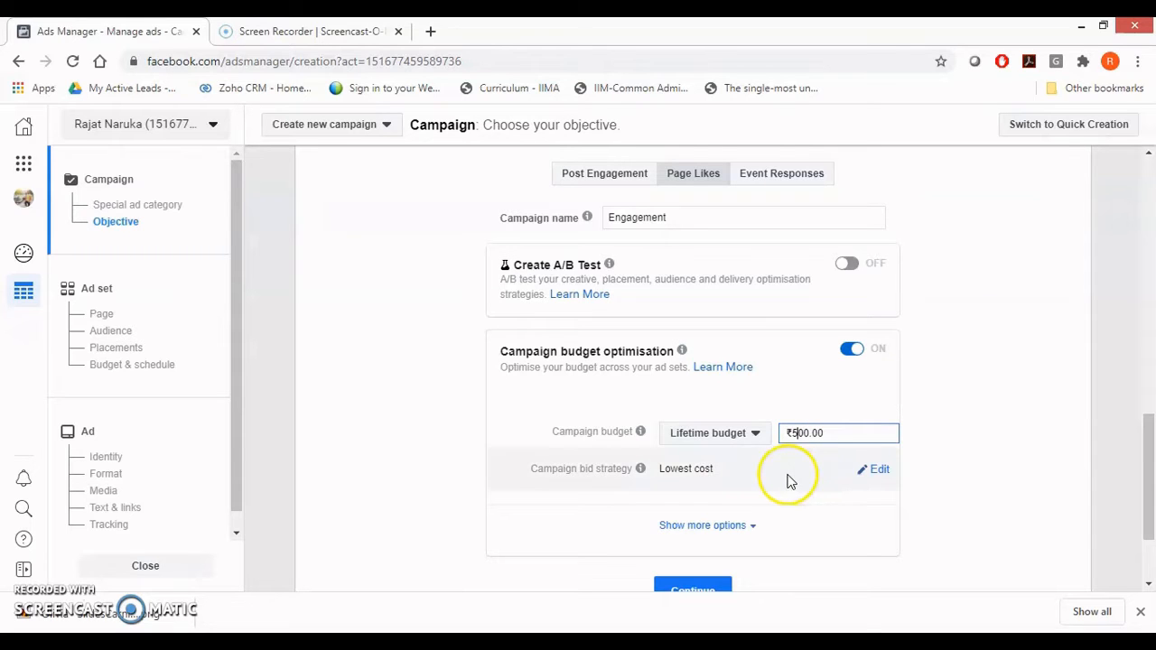
{"action": "left_click", "coordinate": [908, 492]}
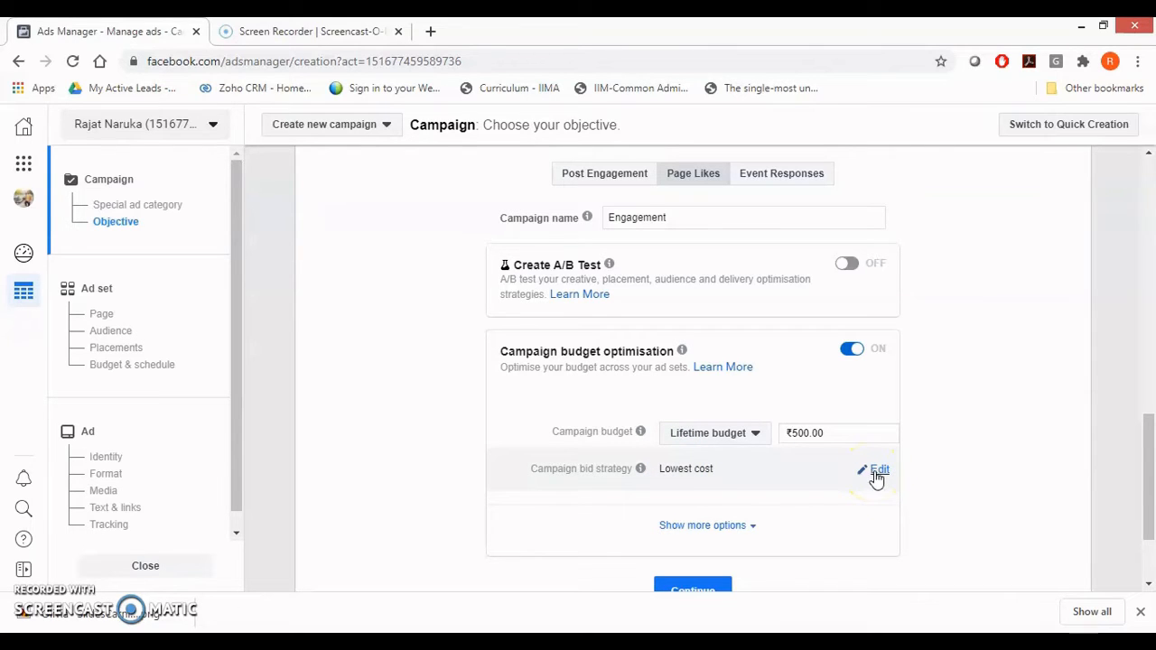
Step: Try a different lifetime budget amount for the campaign and restore it to ₹500
{"action": "left_click", "coordinate": [808, 433]}
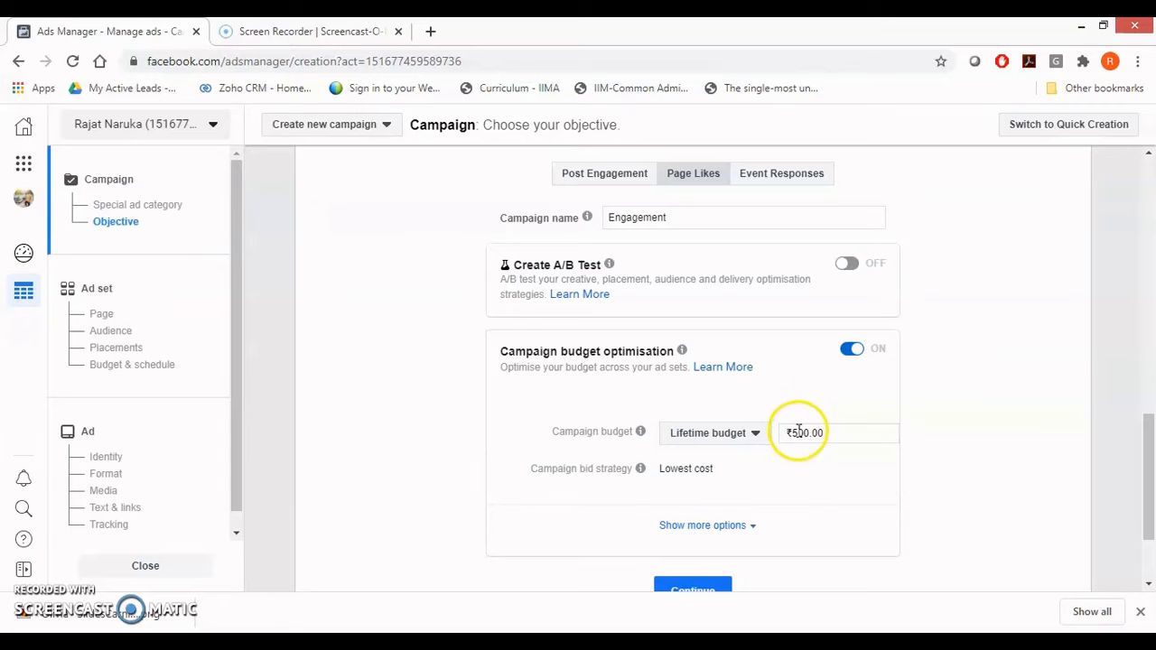
{"action": "left_click", "coordinate": [798, 433]}
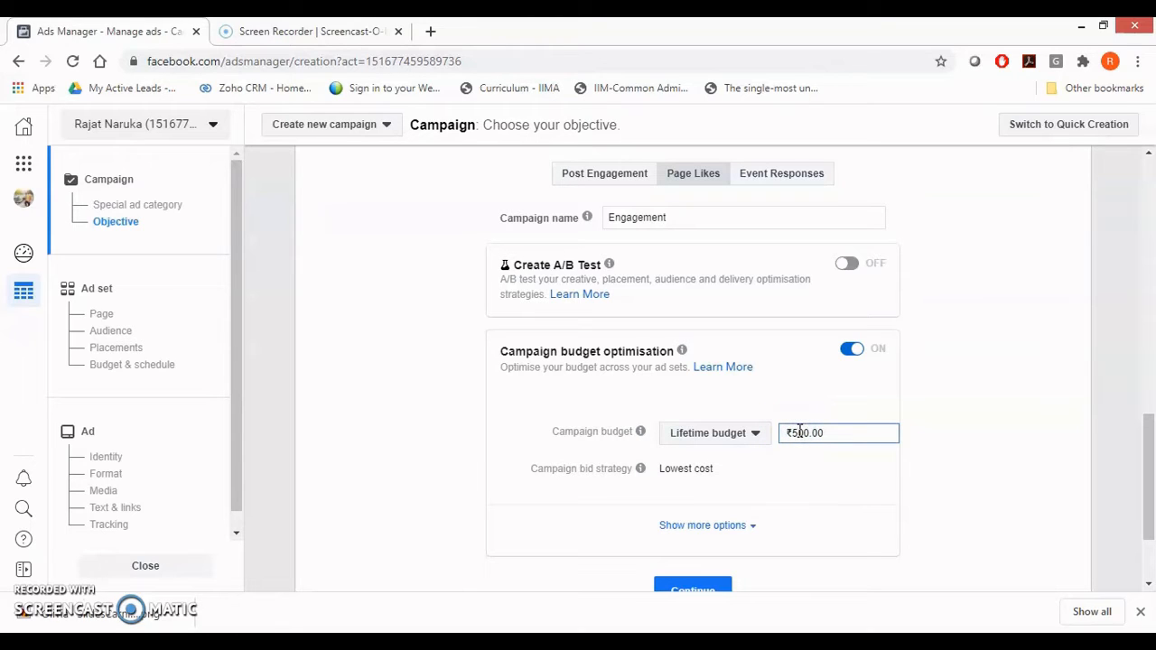
{"action": "key", "text": "BackSpace"}
{"action": "type", "text": "10"}
{"action": "key", "text": "BackSpace"}
{"action": "key", "text": "BackSpace"}
{"action": "key", "text": "BackSpace"}
{"action": "type", "text": "5"}
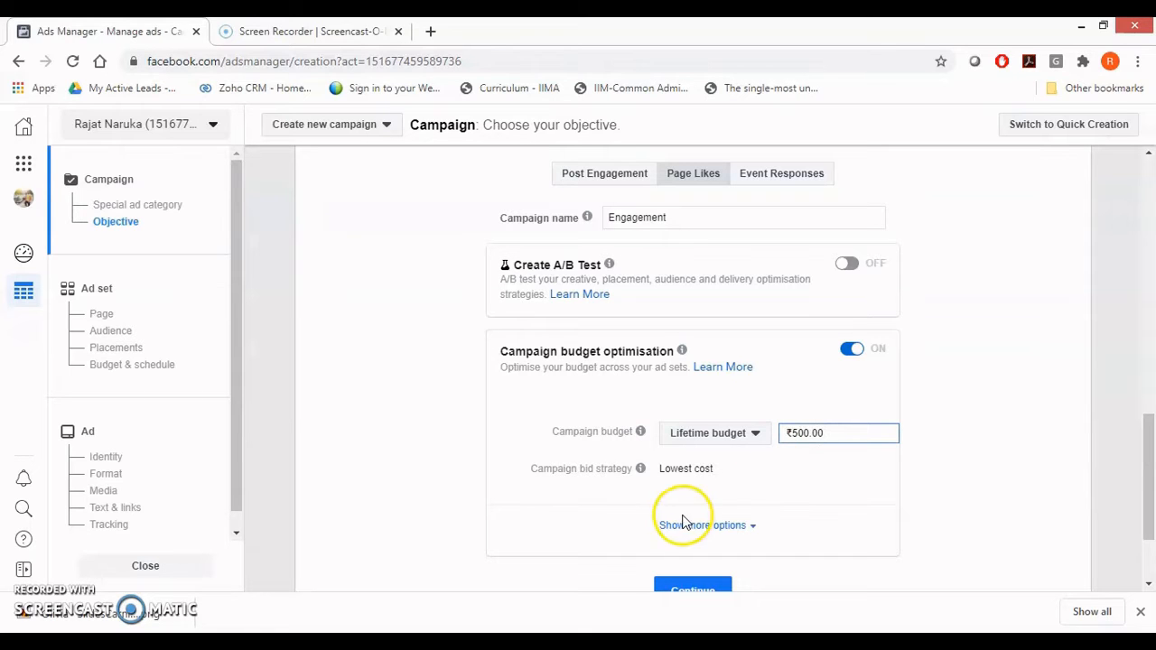
Step: Show the additional campaign budget options and continue to the ad set settings
{"action": "left_click_drag", "start_coordinate": [1147, 438], "coordinate": [1148, 460]}
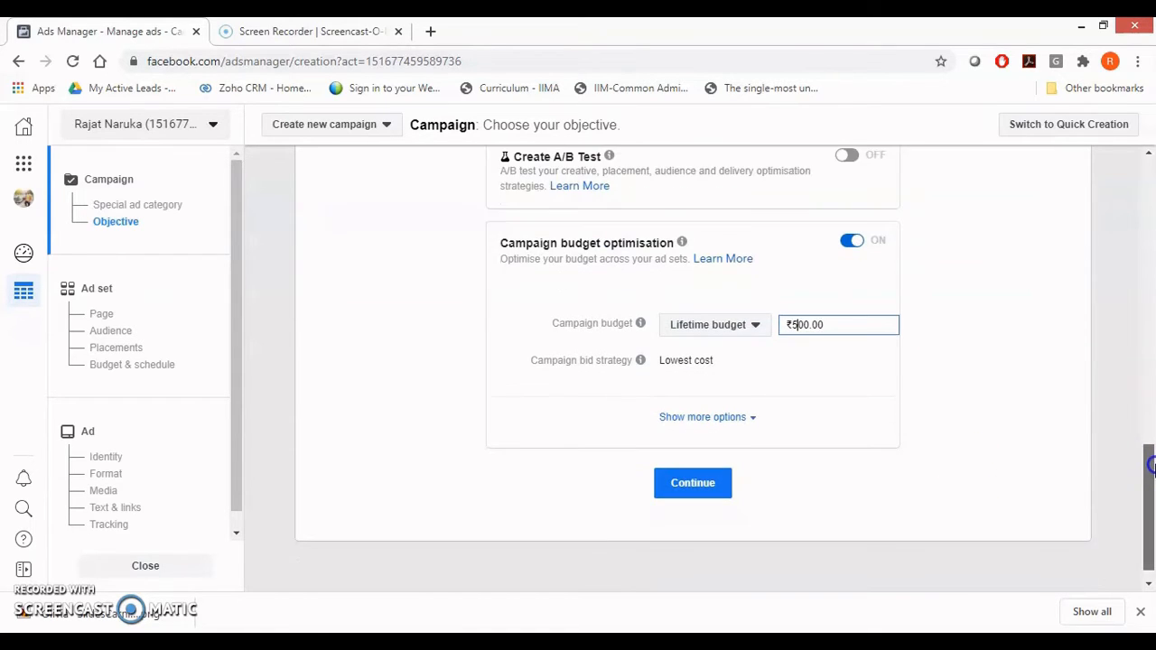
{"action": "left_click", "coordinate": [740, 419]}
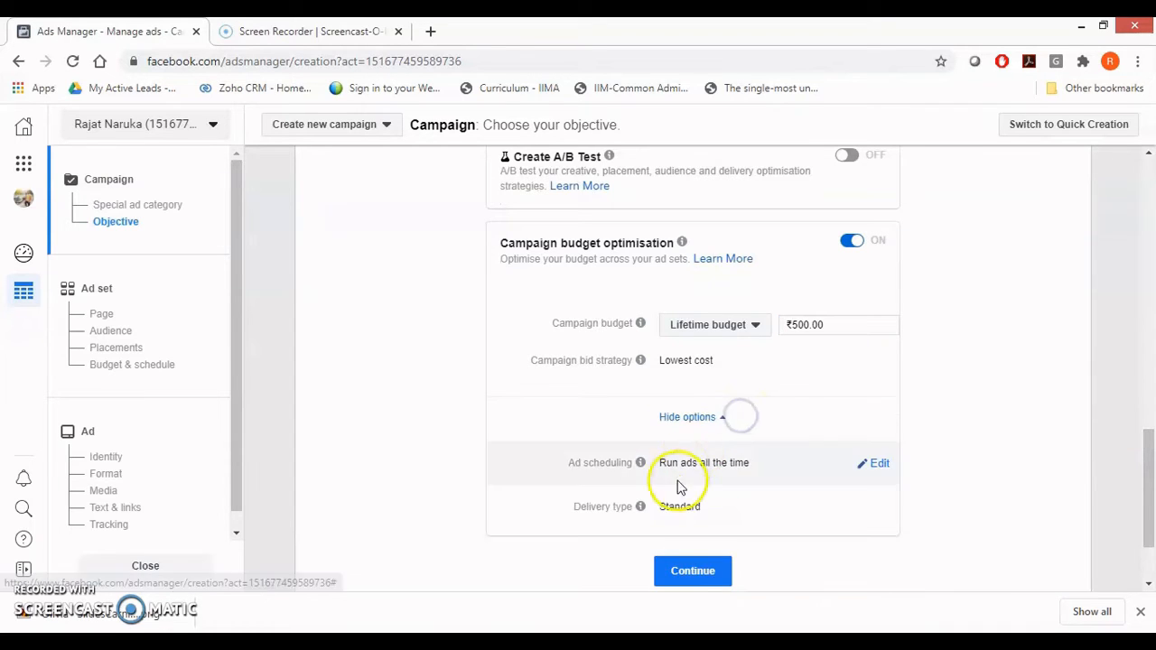
{"action": "left_click", "coordinate": [685, 569]}
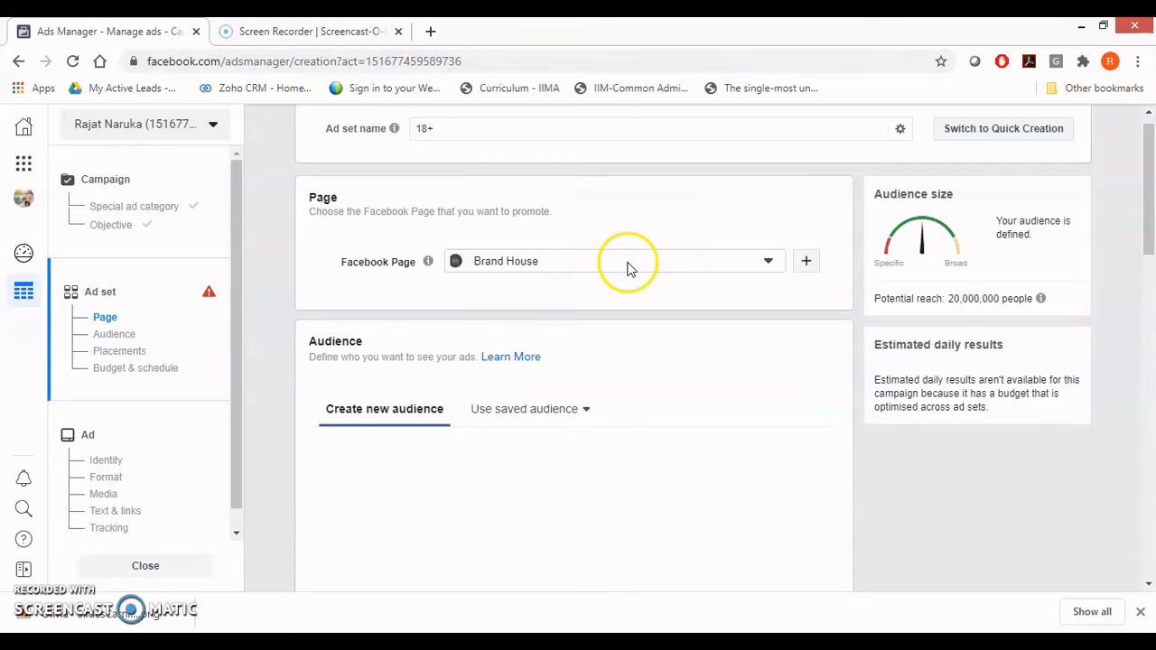
Step: Check the Facebook Page selection for the ad set and highlight the audience's potential reach figure
{"action": "left_click", "coordinate": [626, 265]}
{"action": "left_click", "coordinate": [627, 265]}
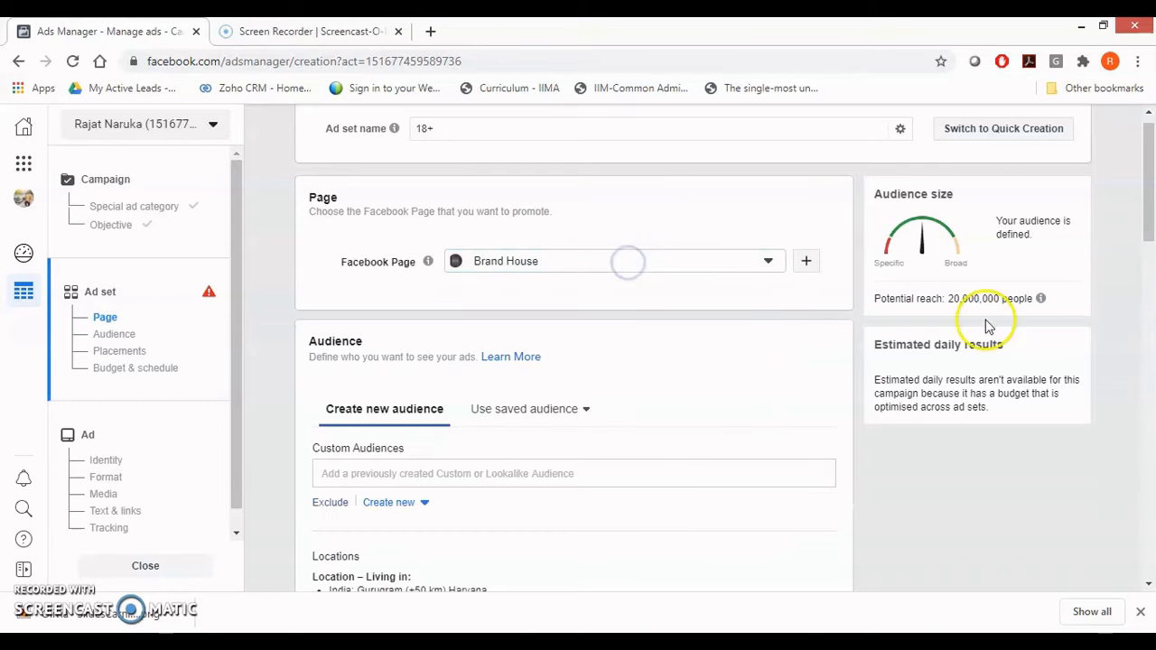
{"action": "left_click_drag", "start_coordinate": [1148, 221], "coordinate": [1151, 254]}
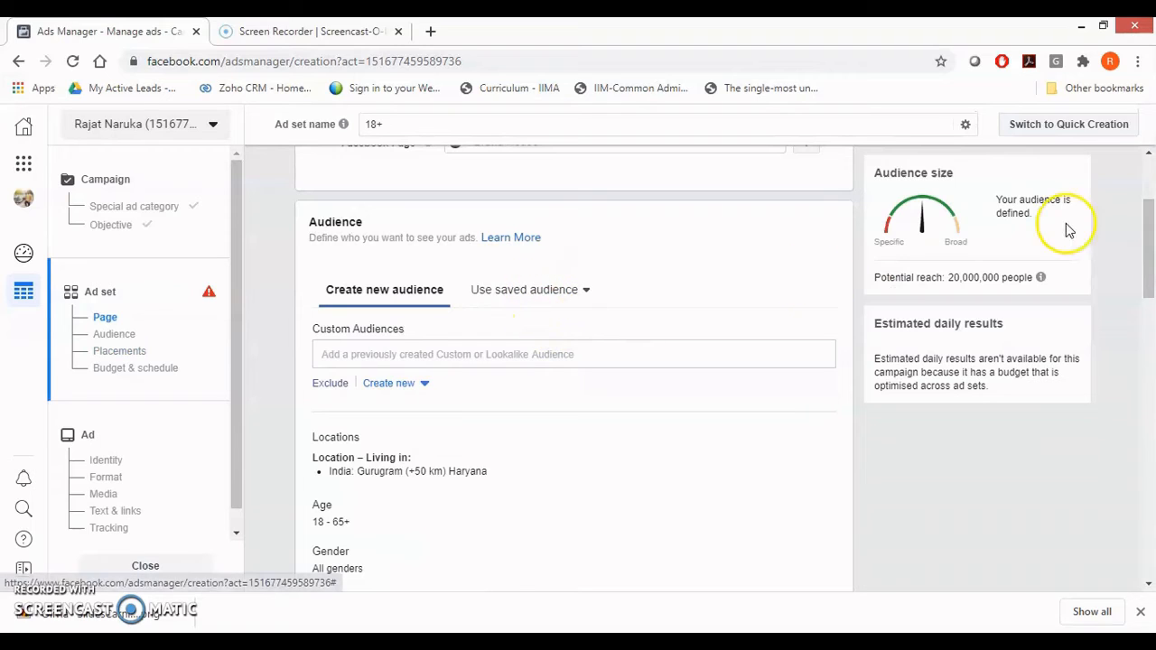
{"action": "left_click_drag", "start_coordinate": [945, 279], "coordinate": [1055, 285]}
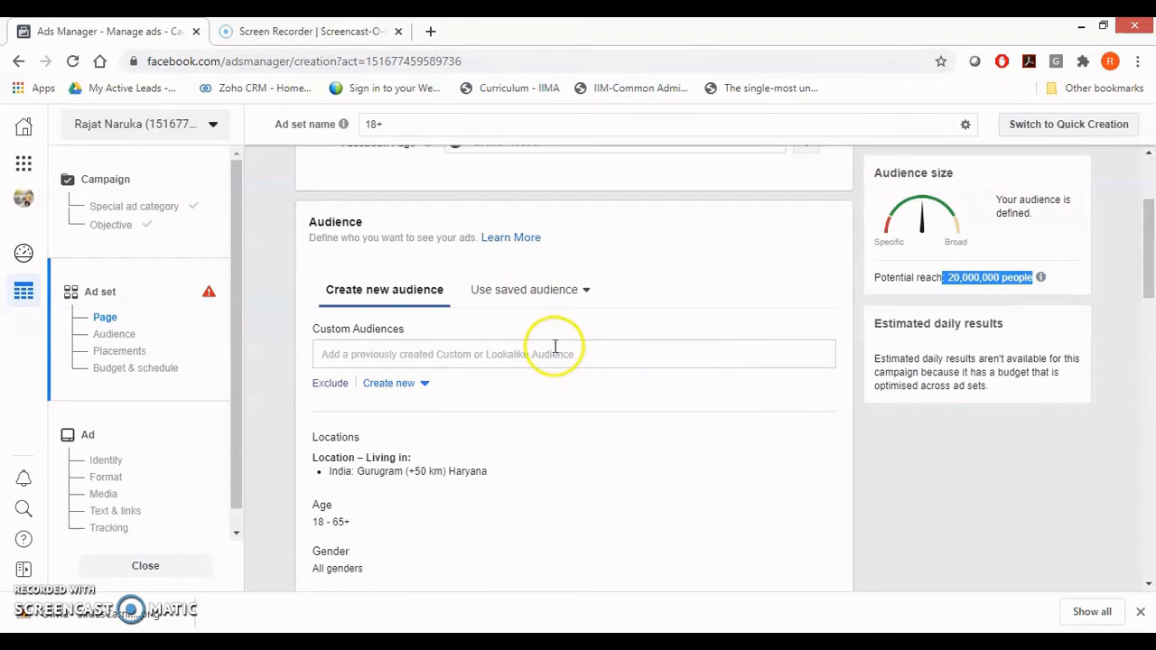
Step: Preview the saved audiences adc1 and Aud1, and apply Aud1 to the ad set
{"action": "left_click", "coordinate": [514, 304]}
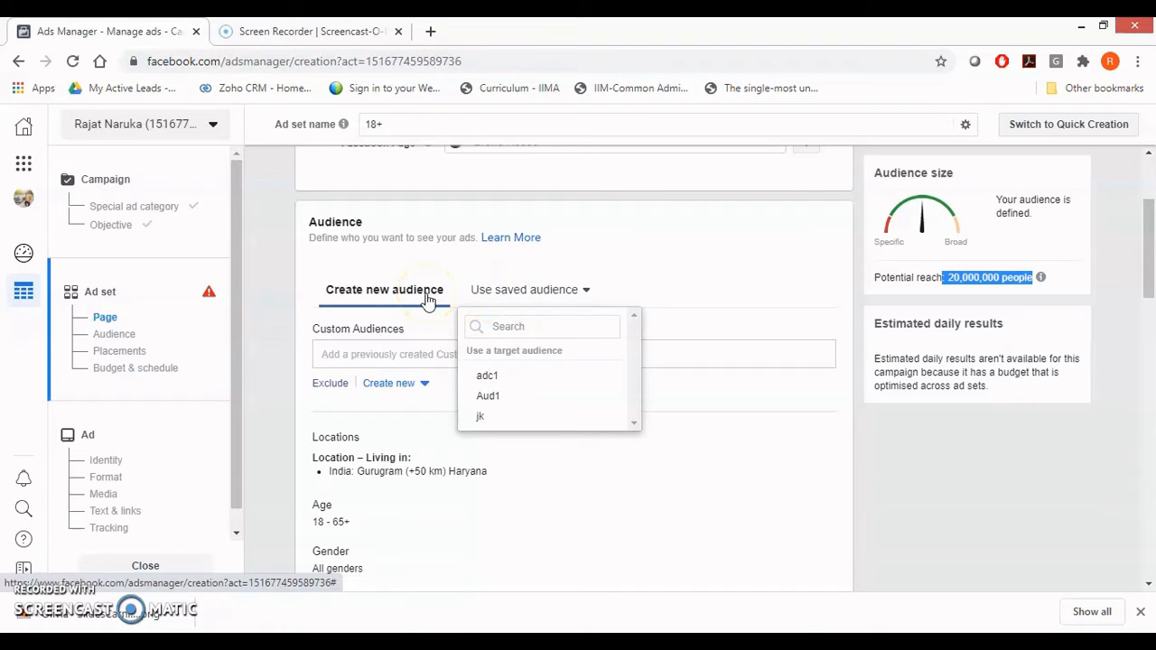
{"action": "mouse_move", "coordinate": [496, 381]}
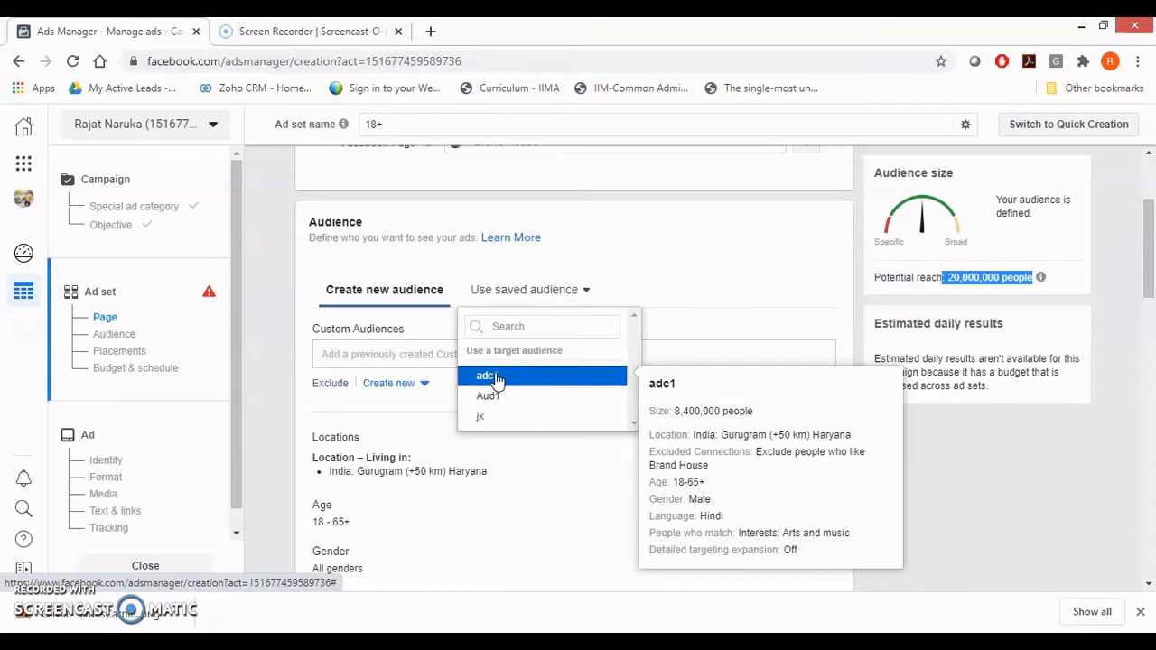
{"action": "mouse_move", "coordinate": [495, 401]}
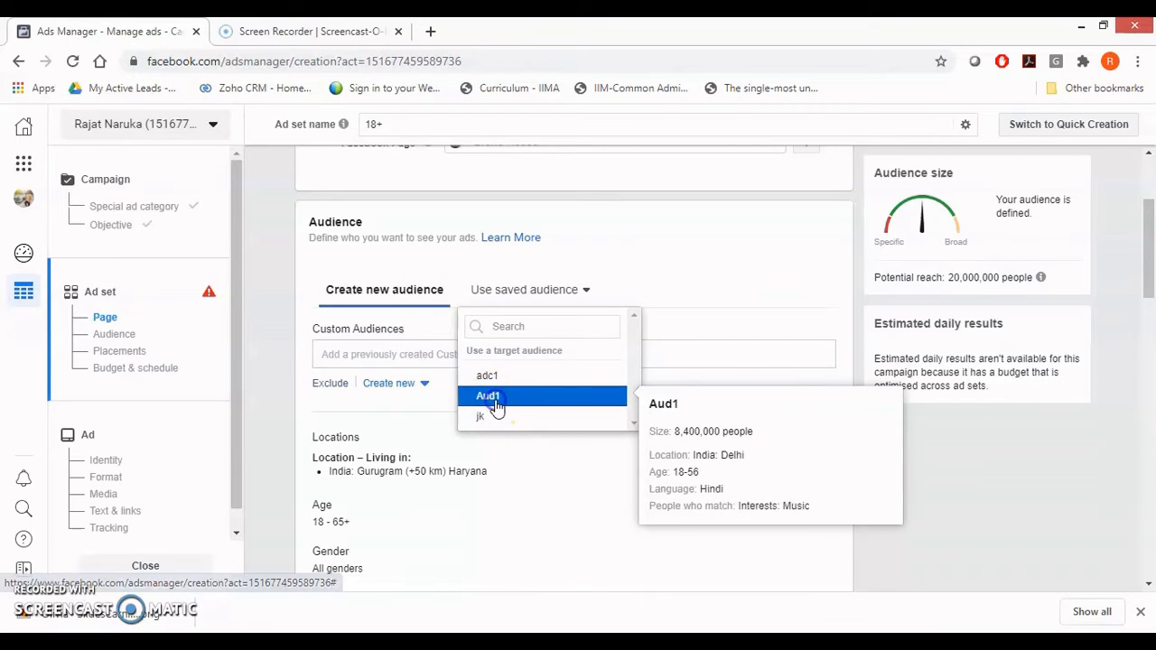
{"action": "left_click", "coordinate": [496, 402]}
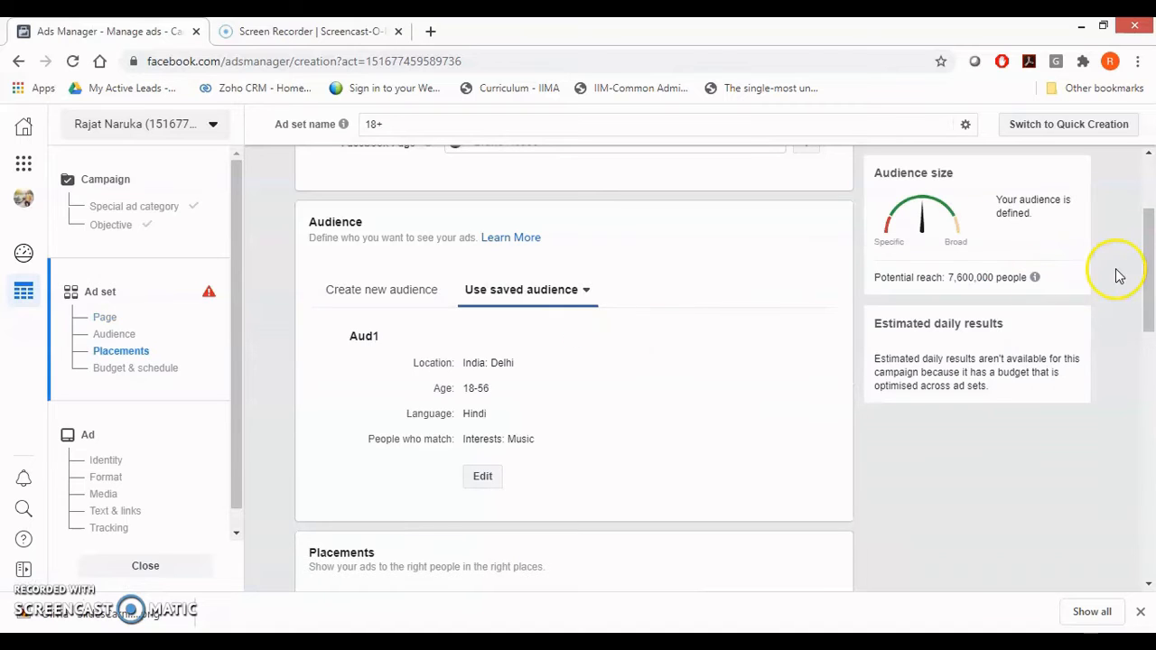
{"action": "mouse_move", "coordinate": [1152, 268]}
{"action": "left_mouse_down"}
{"action": "mouse_move", "coordinate": [1151, 301]}
{"action": "mouse_move", "coordinate": [1151, 241]}
{"action": "mouse_move", "coordinate": [1151, 265]}
{"action": "left_mouse_up"}
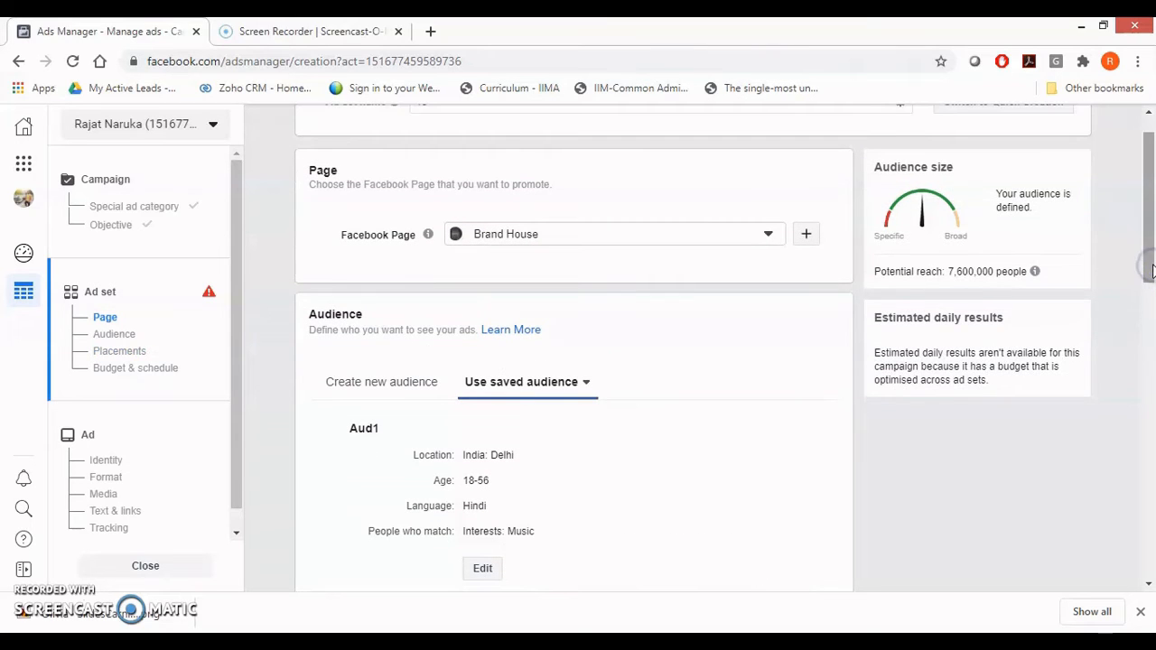
{"action": "left_click", "coordinate": [1147, 331]}
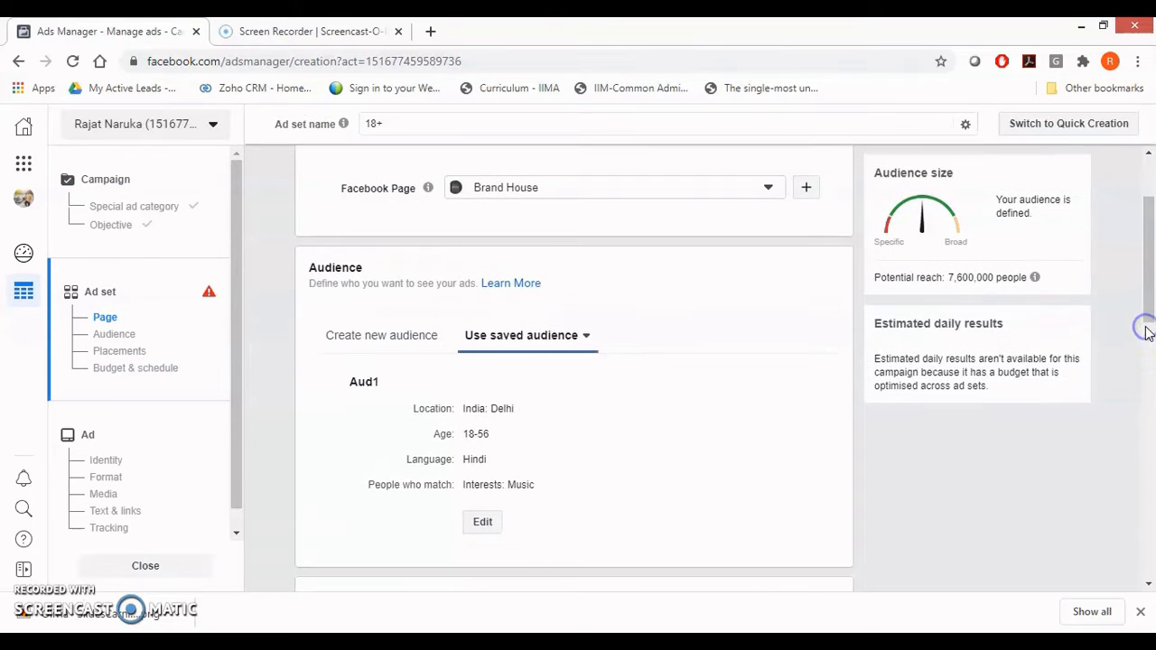
Step: Switch the ad set to manual placements and dismiss the tip about selecting multiple placements
{"action": "left_click", "coordinate": [1153, 355]}
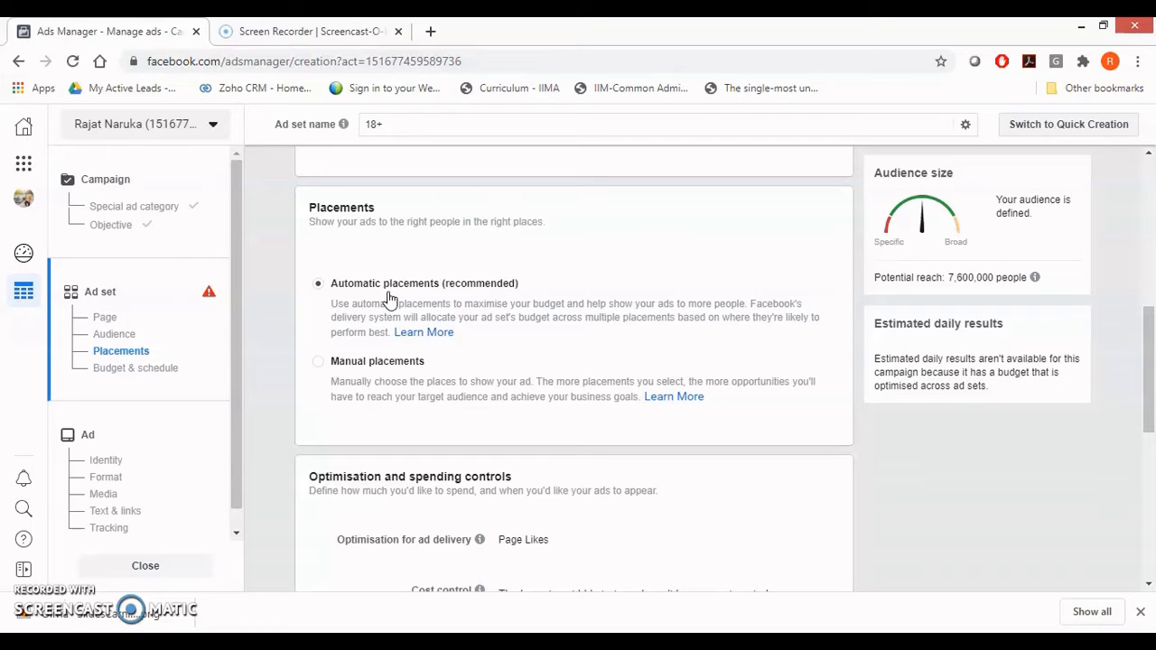
{"action": "left_click", "coordinate": [318, 366]}
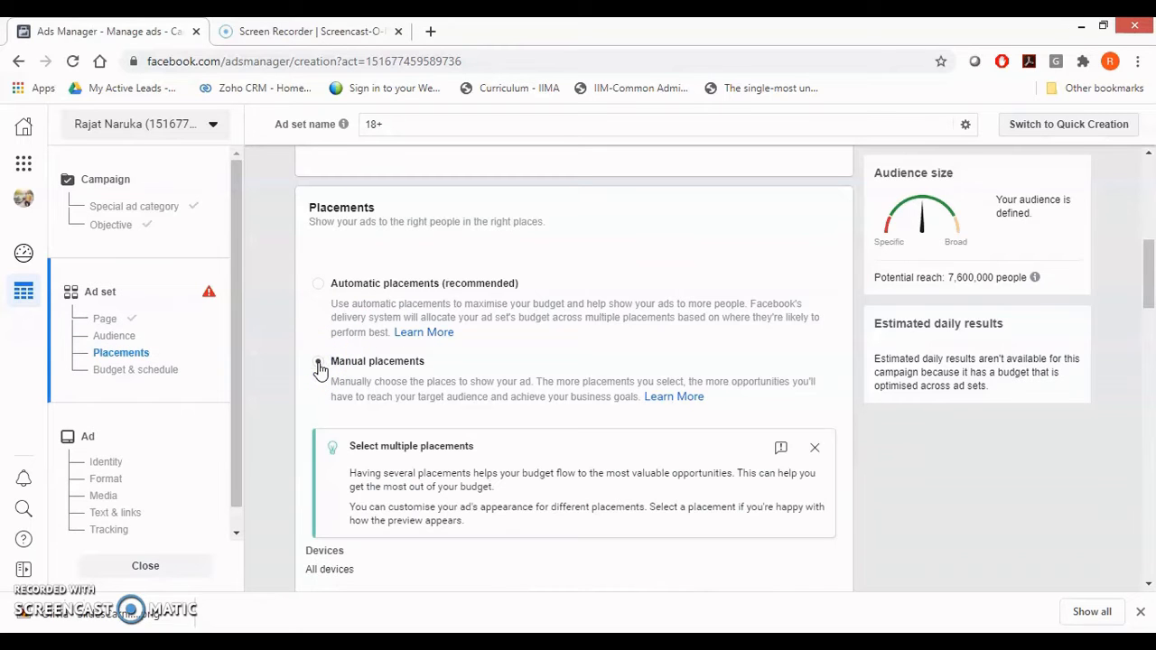
{"action": "left_click", "coordinate": [823, 451]}
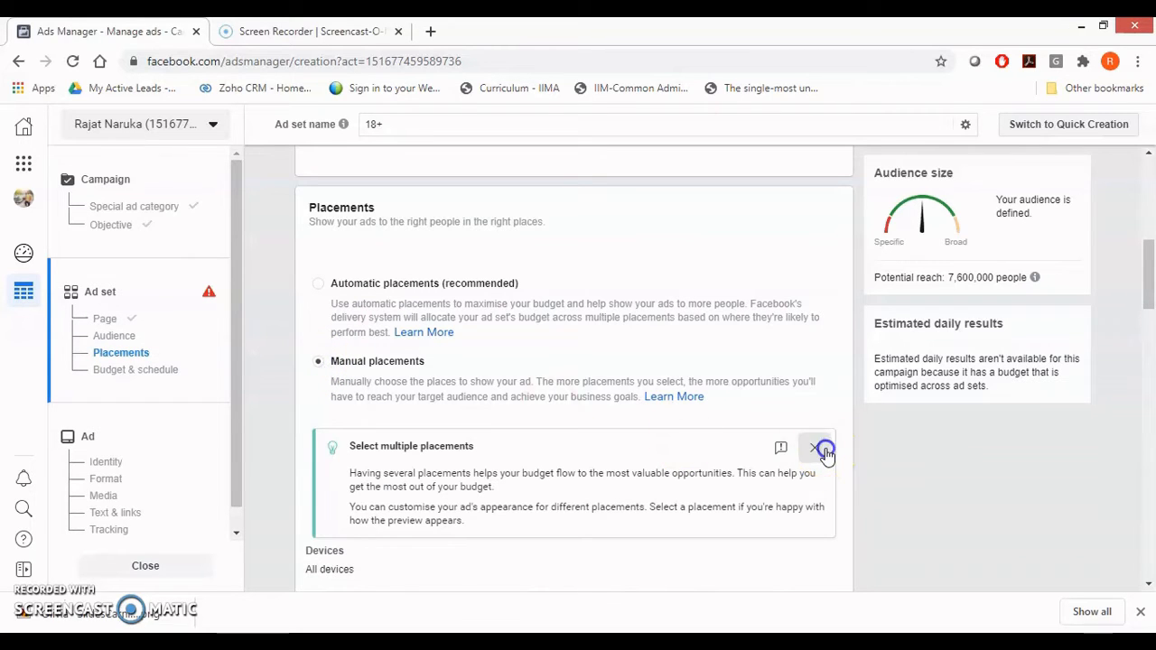
Step: Review the manual placement options and their previews, and read how the potential reach is estimated
{"action": "left_click_drag", "start_coordinate": [1151, 276], "coordinate": [1151, 326]}
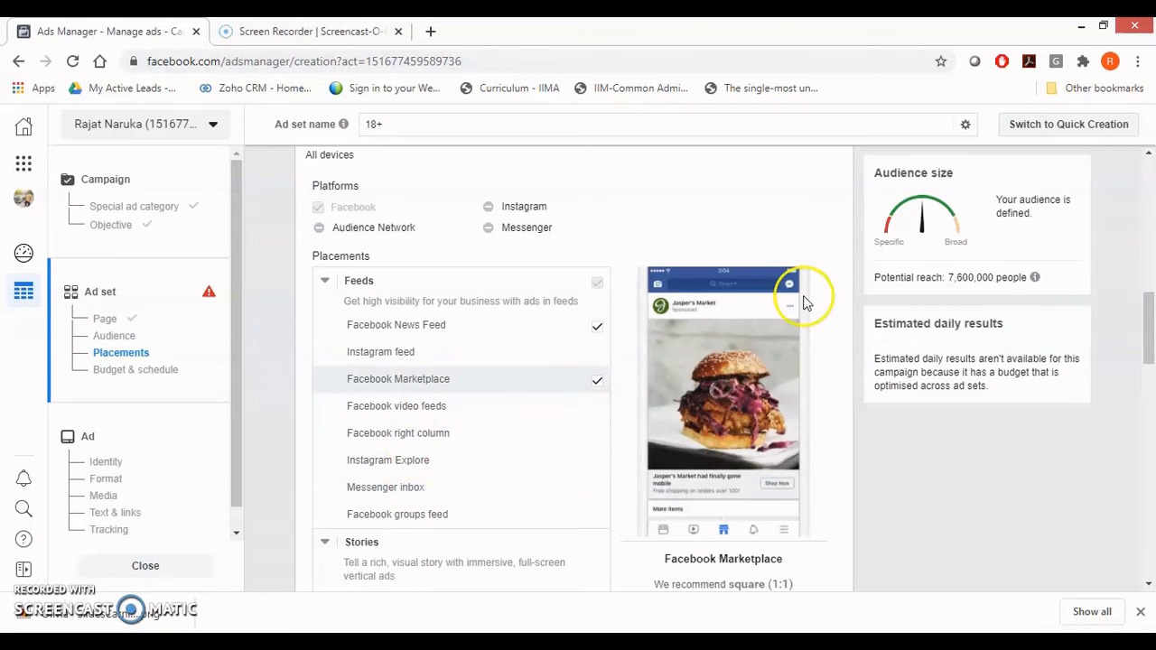
{"action": "left_click_drag", "start_coordinate": [1146, 310], "coordinate": [1148, 347]}
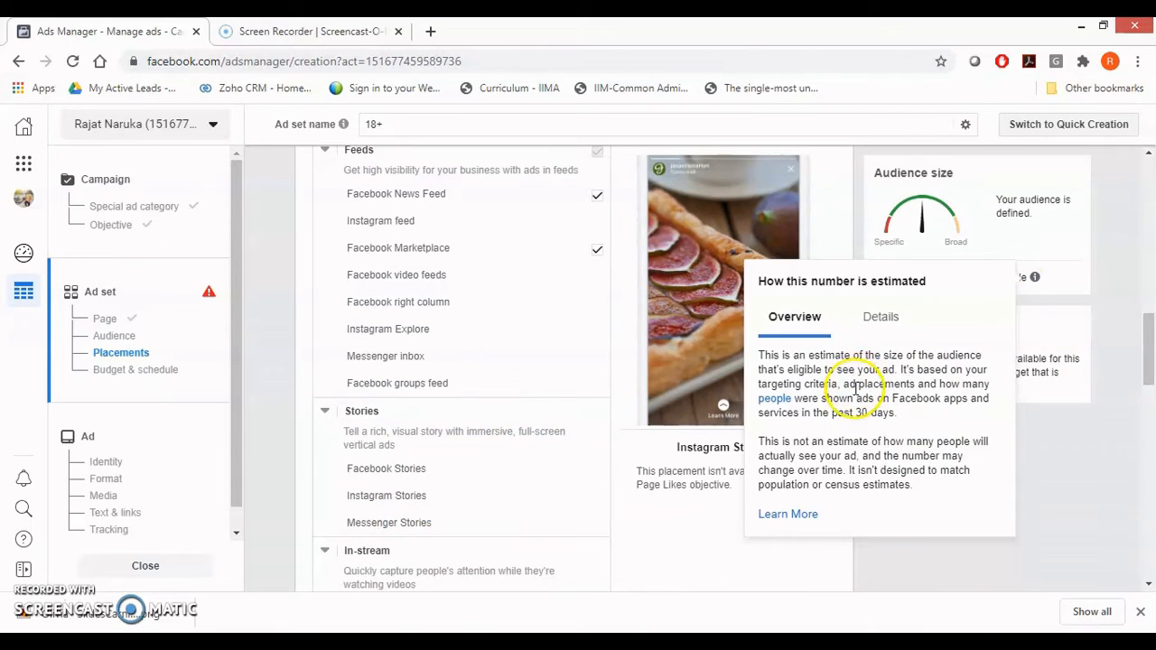
{"action": "left_click", "coordinate": [1053, 426]}
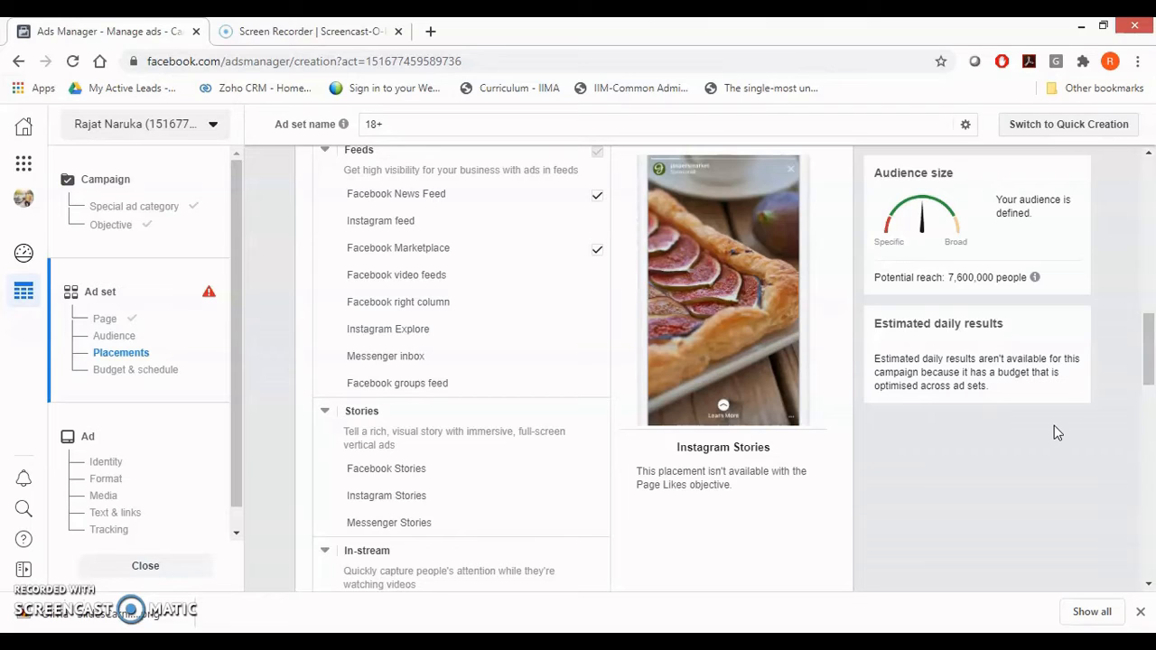
{"action": "left_click_drag", "start_coordinate": [1151, 352], "coordinate": [1153, 396]}
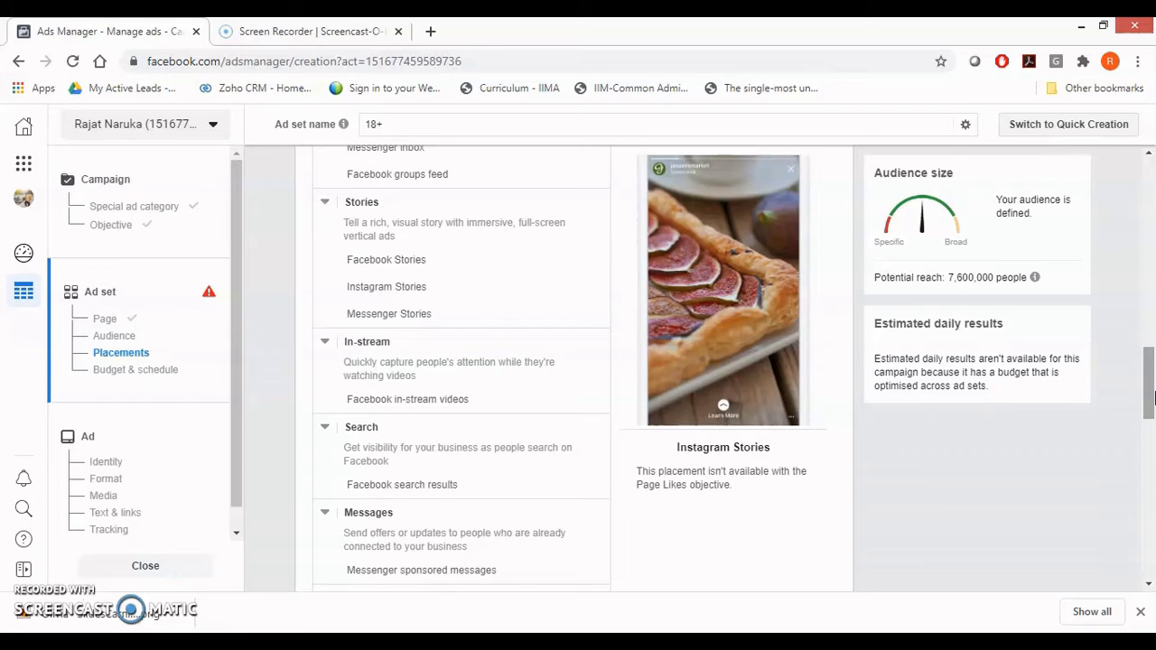
Step: Review the optimisation, schedule and payment settings, dismiss the budget error and continue to the ad setup
{"action": "left_click_drag", "start_coordinate": [1154, 397], "coordinate": [1152, 517]}
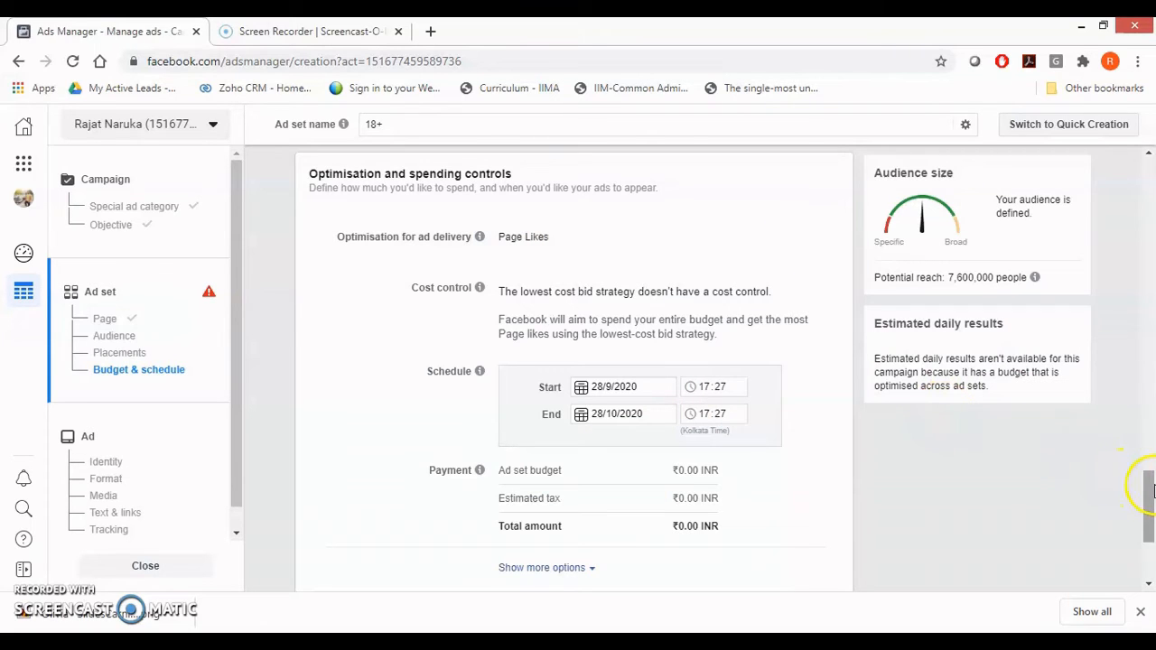
{"action": "left_click_drag", "start_coordinate": [1149, 491], "coordinate": [1152, 507]}
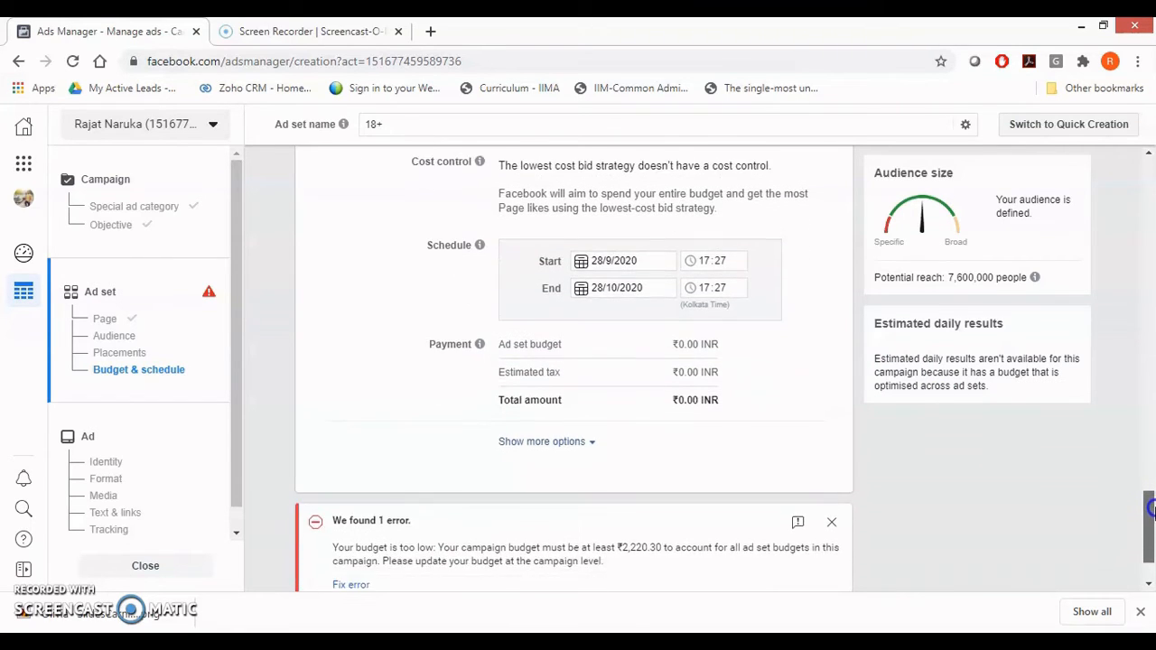
{"action": "left_click", "coordinate": [832, 520]}
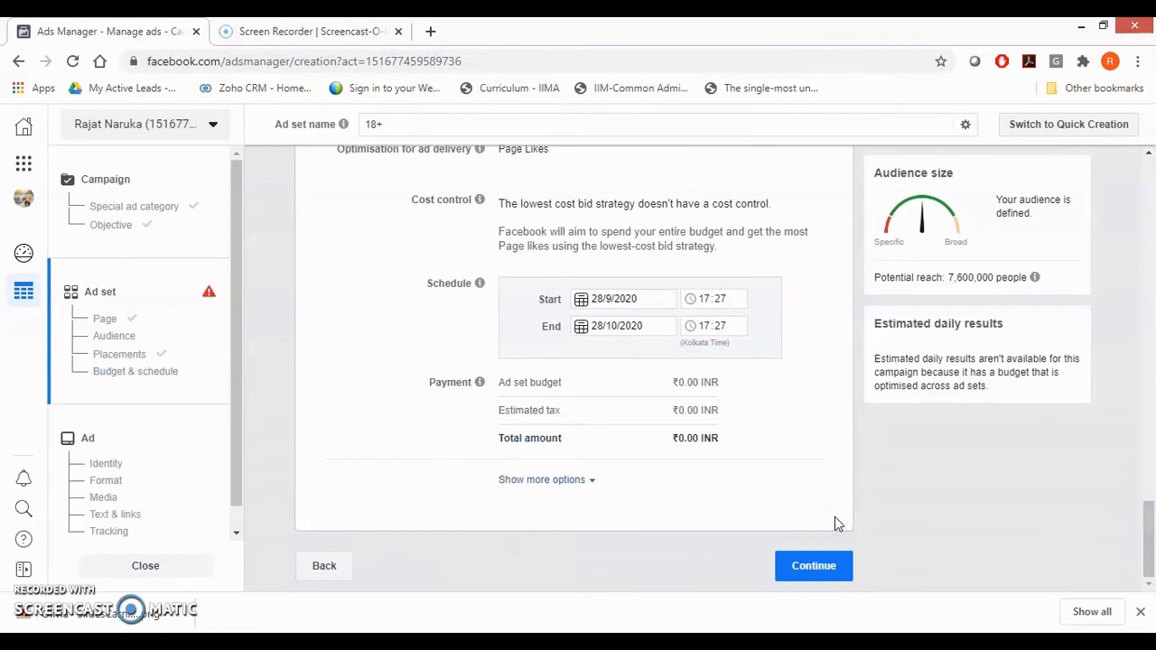
{"action": "left_click_drag", "start_coordinate": [1153, 517], "coordinate": [1153, 517]}
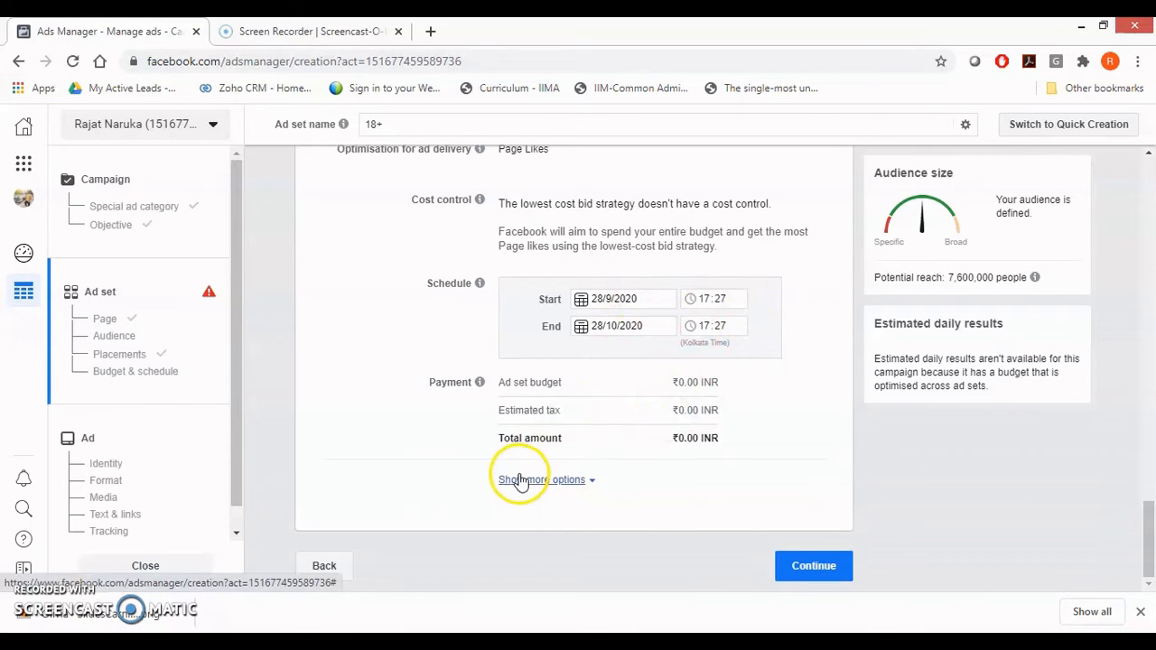
{"action": "left_click", "coordinate": [812, 566]}
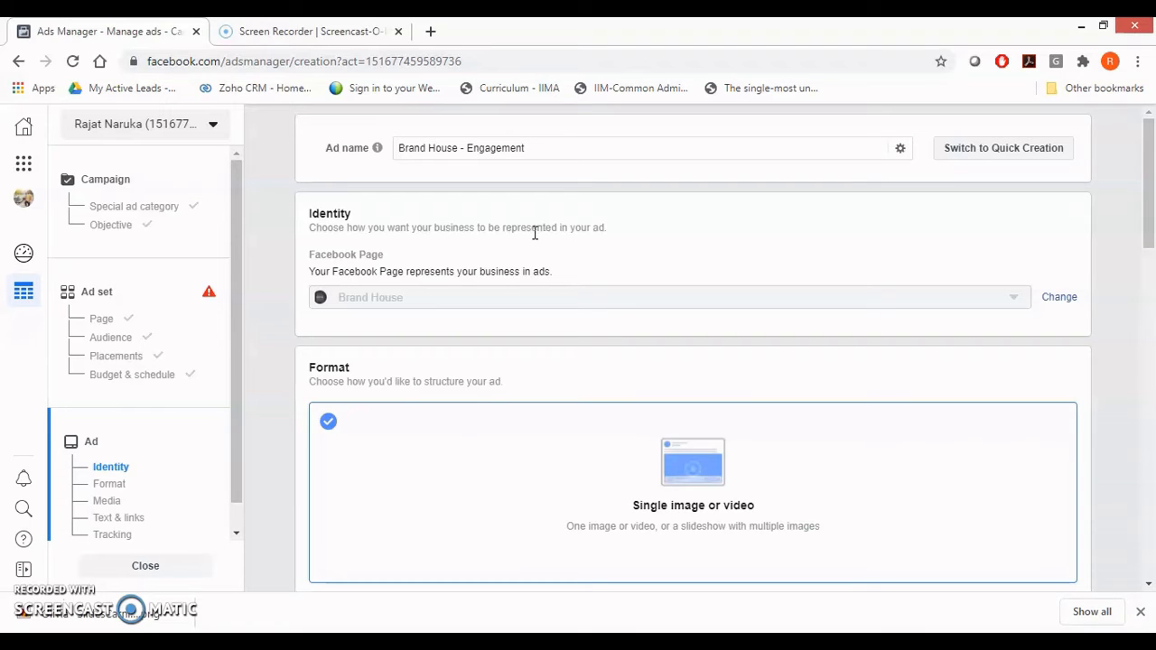
Step: Review the ad's identity, single image or video format, media image and the best practices for images
{"action": "left_click", "coordinate": [1151, 166]}
{"action": "left_click_drag", "start_coordinate": [1152, 165], "coordinate": [1153, 349]}
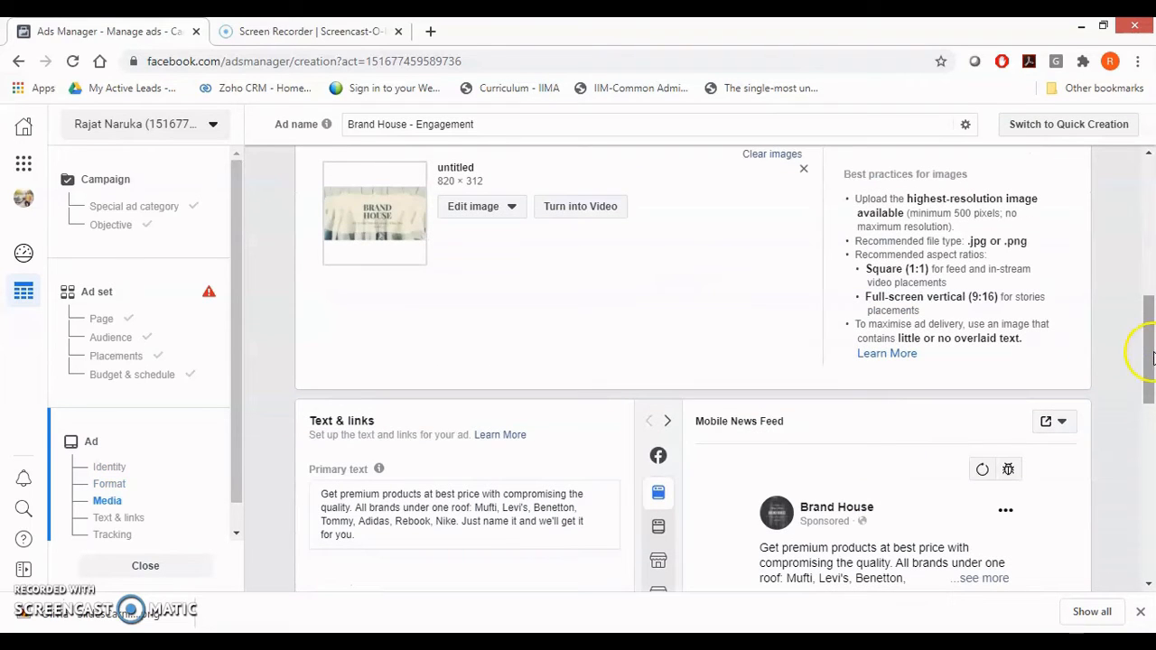
{"action": "left_click", "coordinate": [1150, 259]}
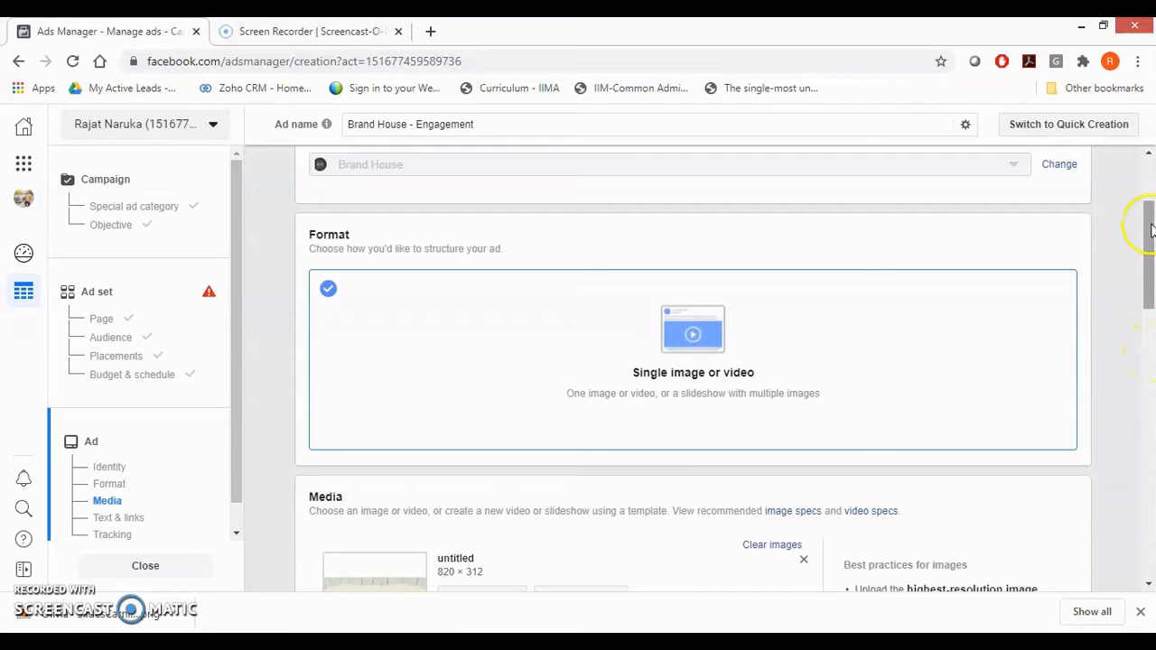
{"action": "left_click", "coordinate": [1152, 187]}
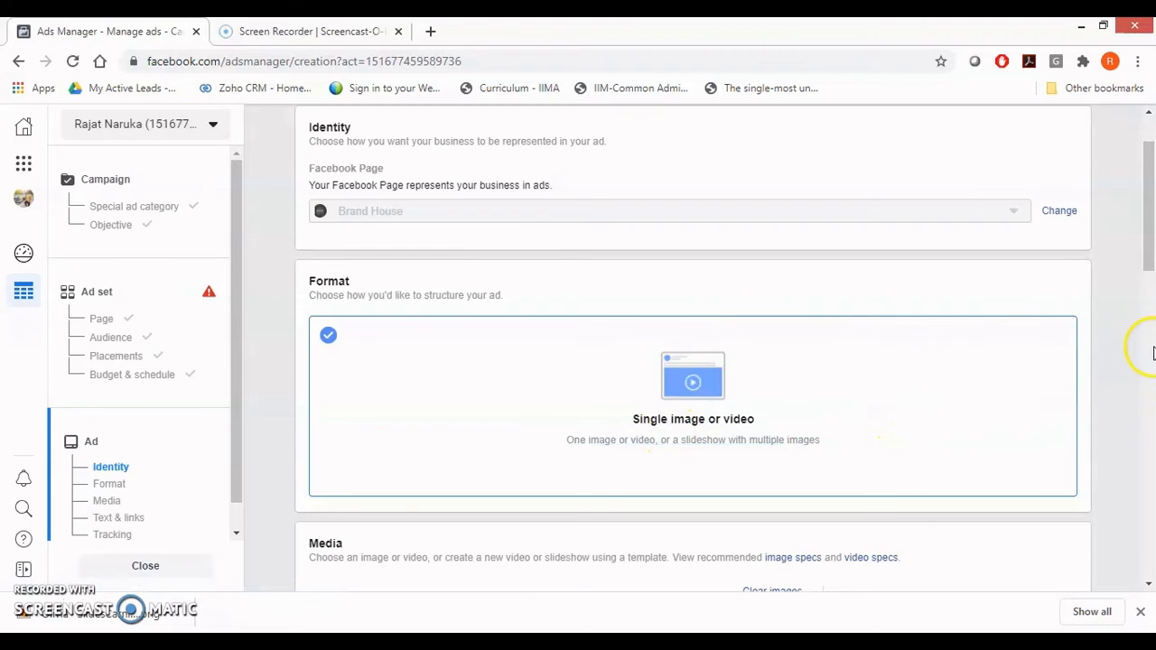
{"action": "scroll", "coordinate": [1151, 348], "scroll_direction": "down", "scroll_amount": 5}
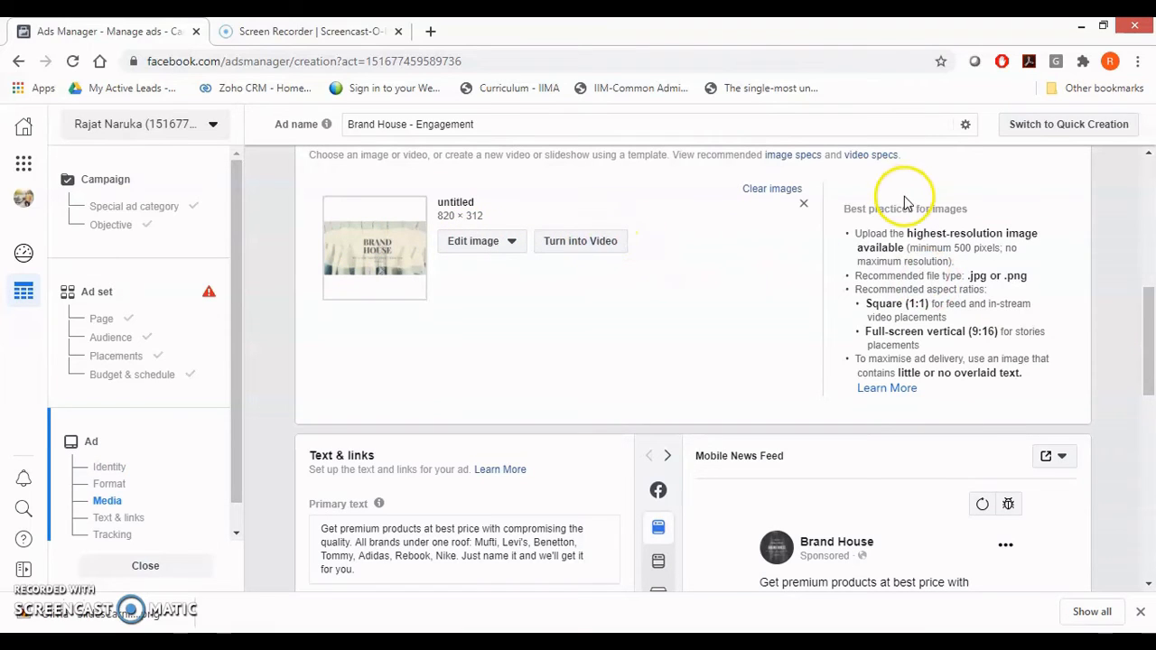
{"action": "scroll", "coordinate": [1153, 411], "scroll_direction": "down", "scroll_amount": 5}
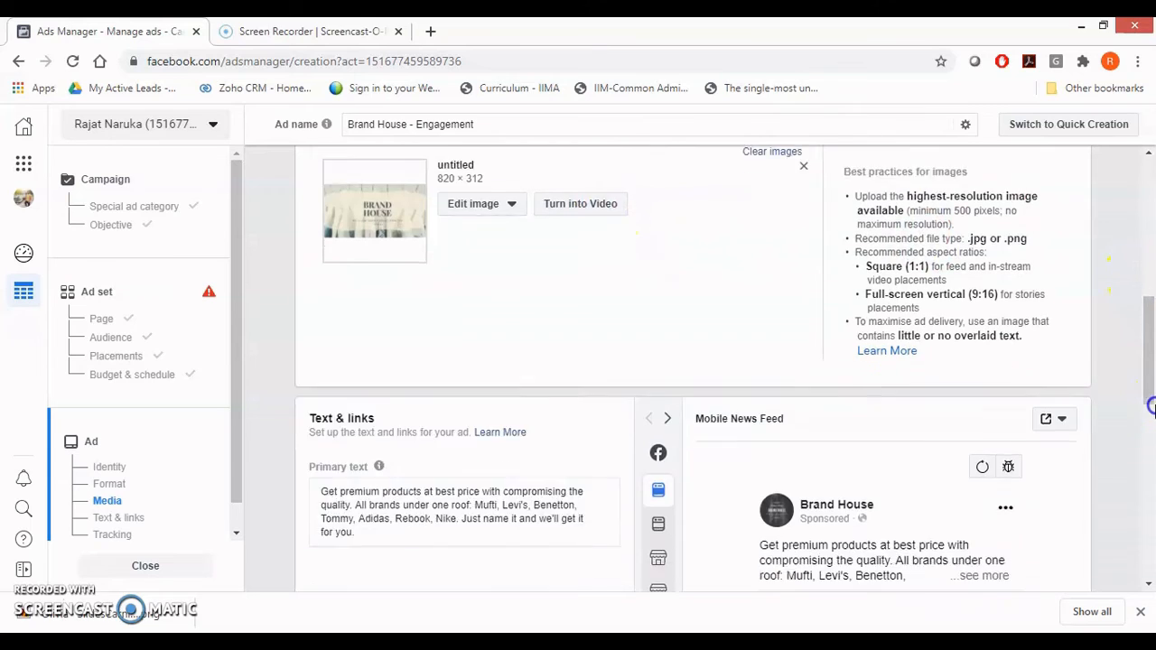
{"action": "scroll", "coordinate": [1154, 287], "scroll_direction": "up", "scroll_amount": 4}
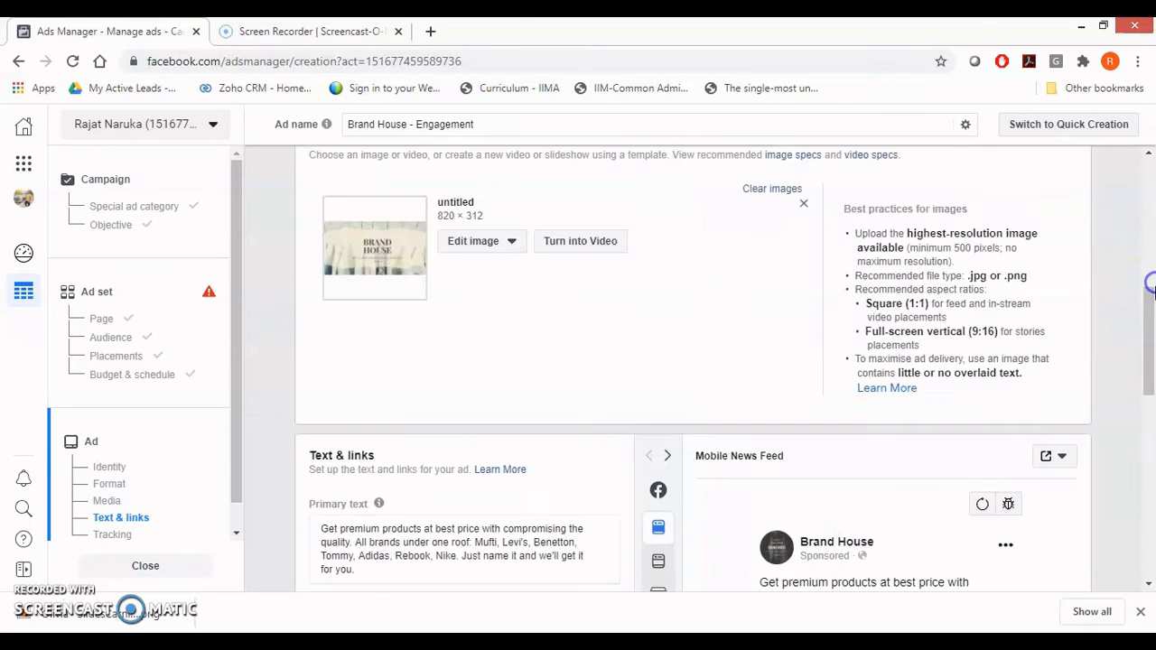
{"action": "scroll", "coordinate": [1152, 359], "scroll_direction": "down", "scroll_amount": 1}
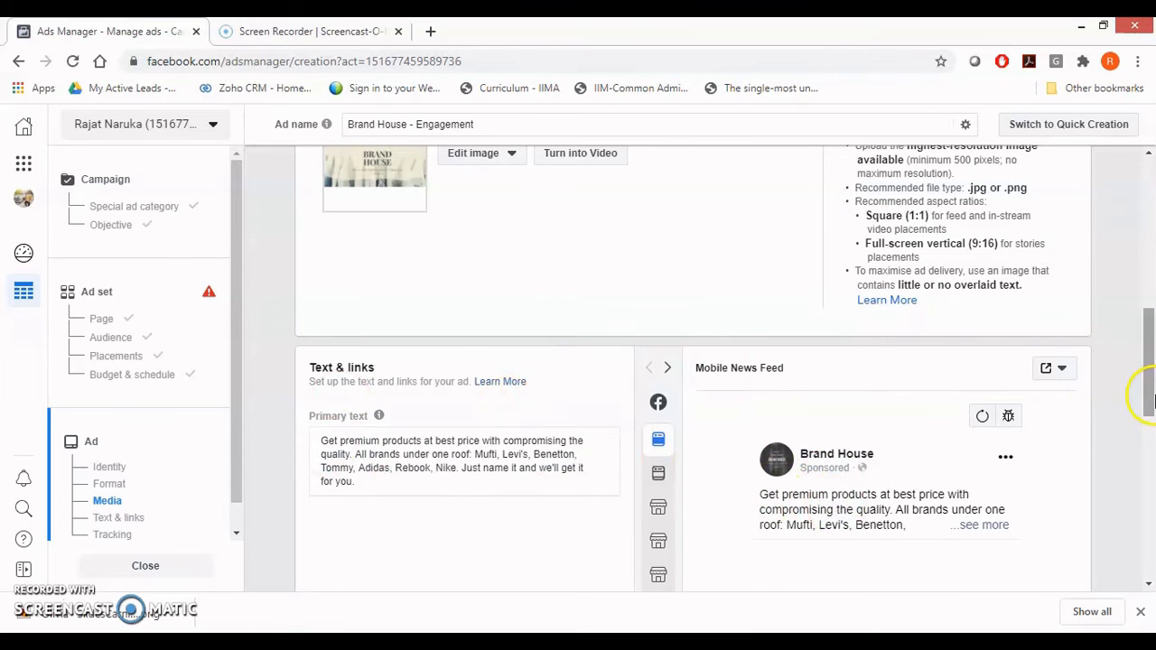
Step: Examine the ad's primary text and Mobile News Feed preview, and show the list of available placement previews
{"action": "left_click_drag", "start_coordinate": [1148, 387], "coordinate": [1153, 442]}
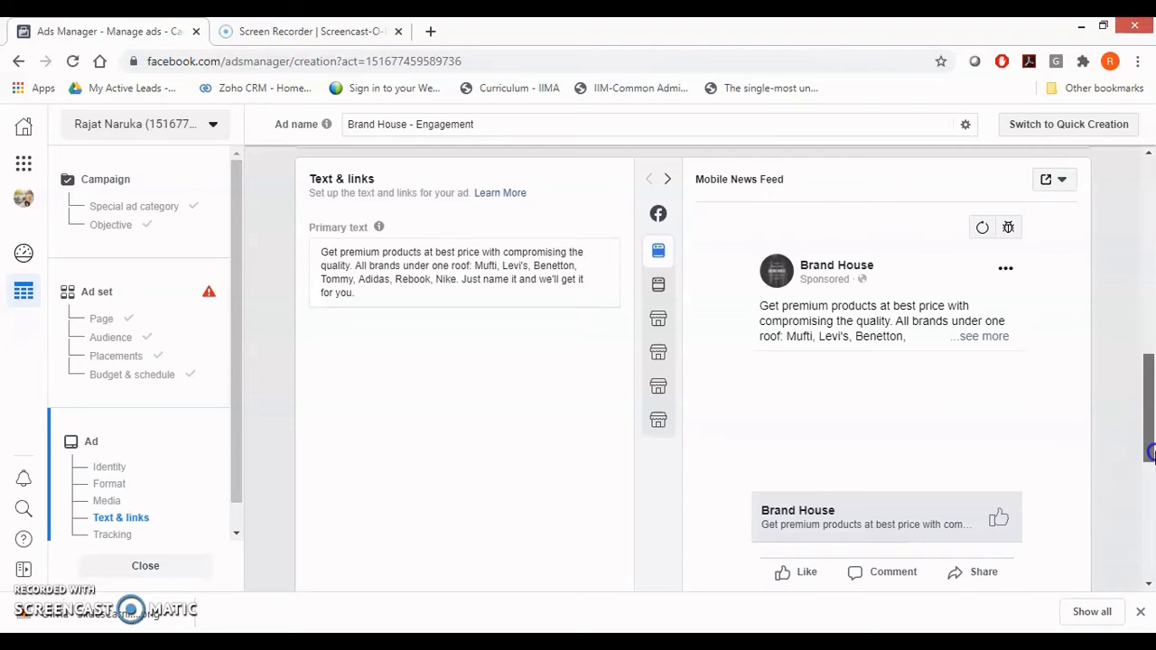
{"action": "left_click_drag", "start_coordinate": [1149, 417], "coordinate": [1152, 470]}
{"action": "left_click", "coordinate": [664, 209]}
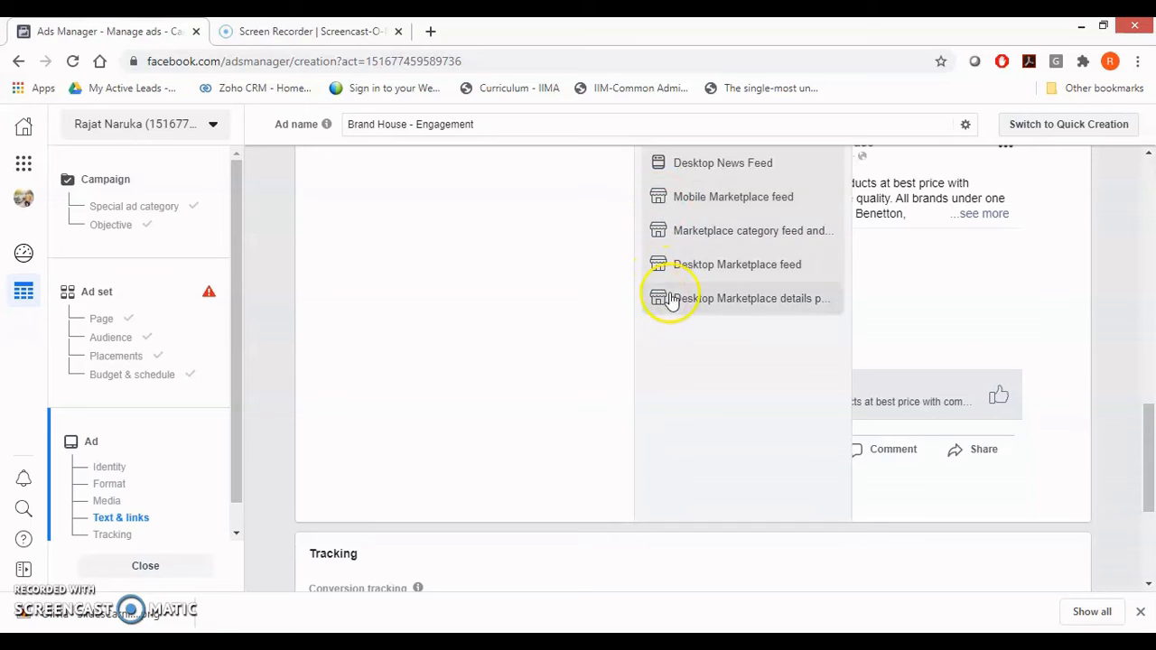
Step: Check the conversion tracking options for Facebook pixel, app events and offline events
{"action": "left_click_drag", "start_coordinate": [1148, 464], "coordinate": [1152, 522]}
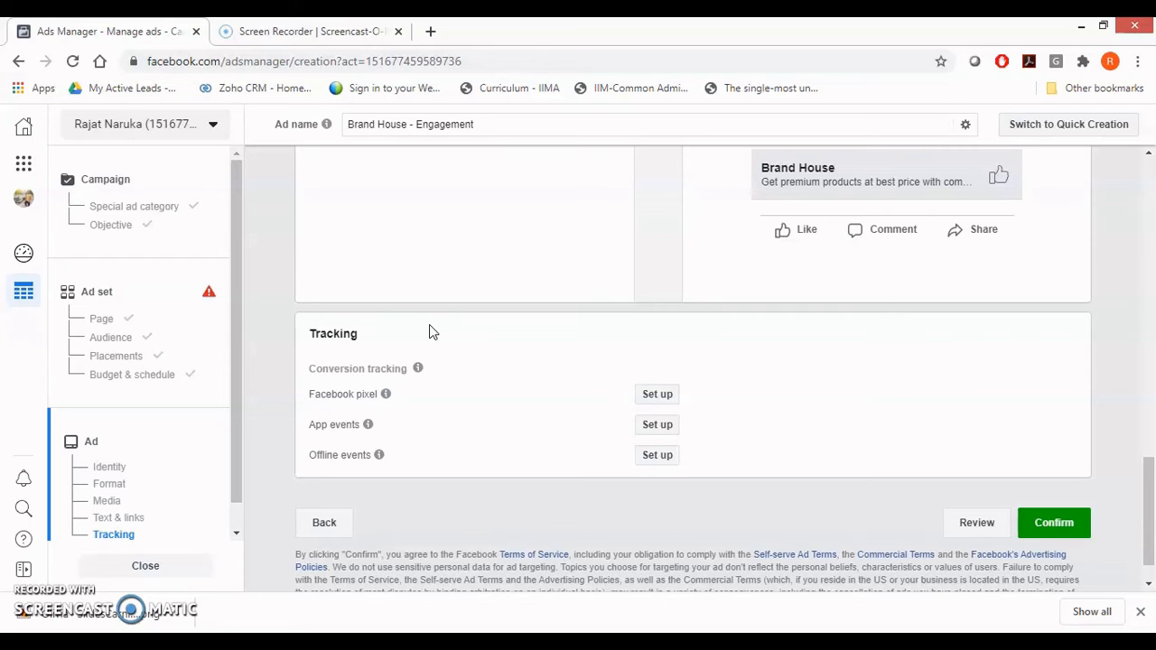
{"action": "left_click", "coordinate": [409, 296]}
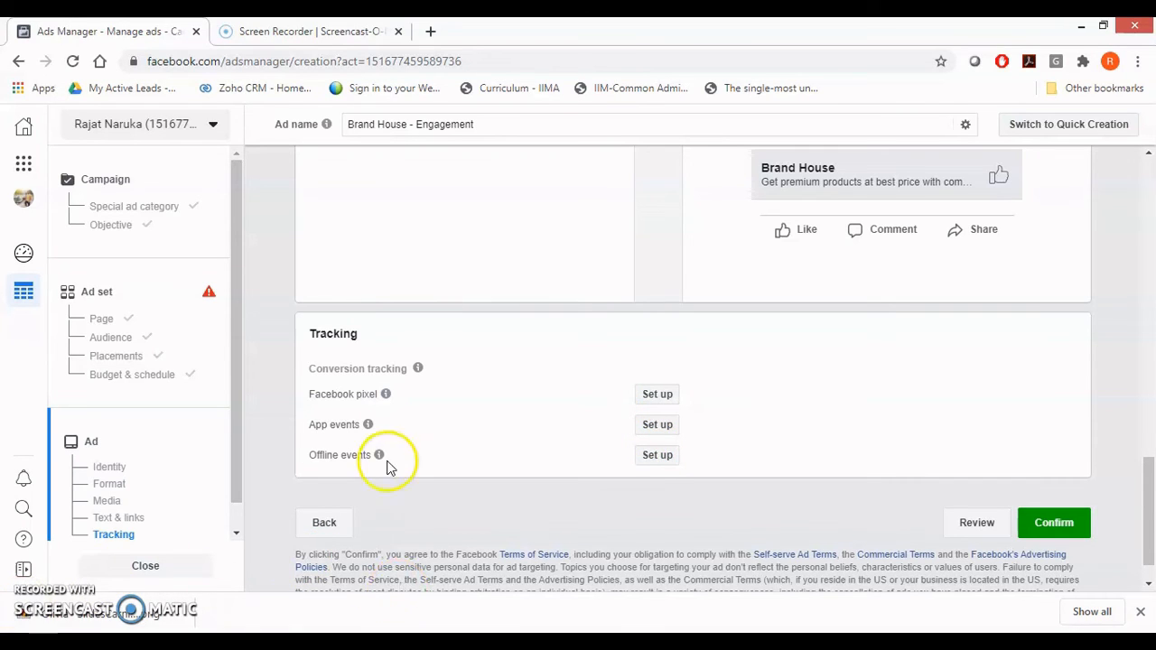
{"action": "mouse_move", "coordinate": [389, 395]}
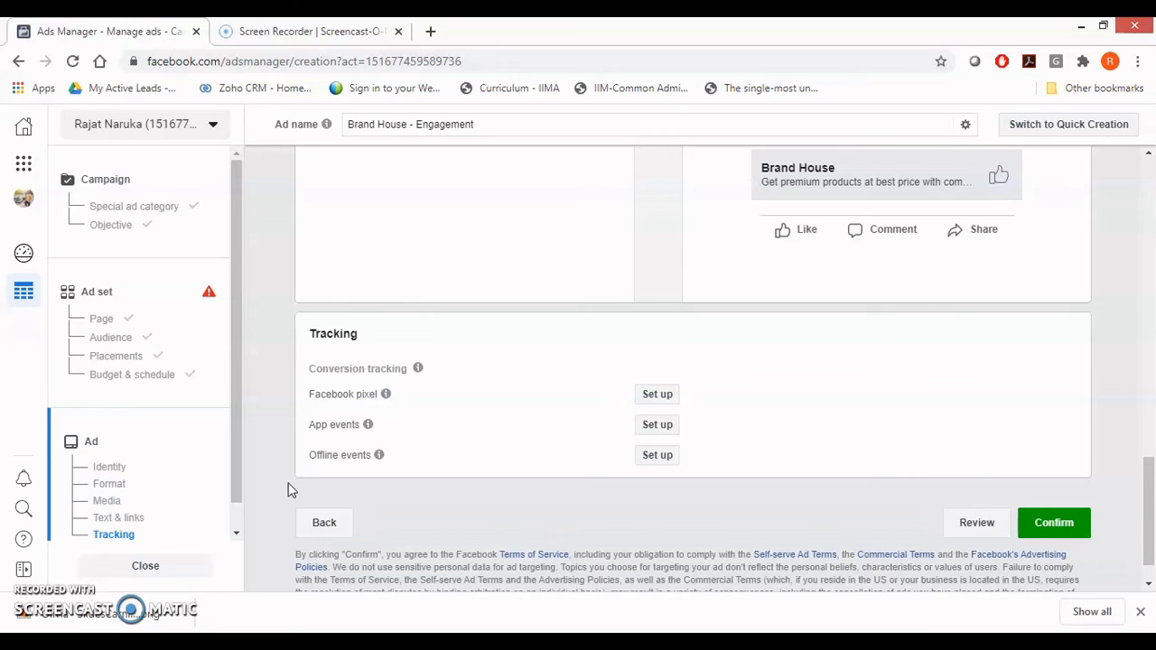
Step: Leave the ad creation for the campaigns overview and dismiss the ad blocker notice
{"action": "left_click", "coordinate": [100, 183]}
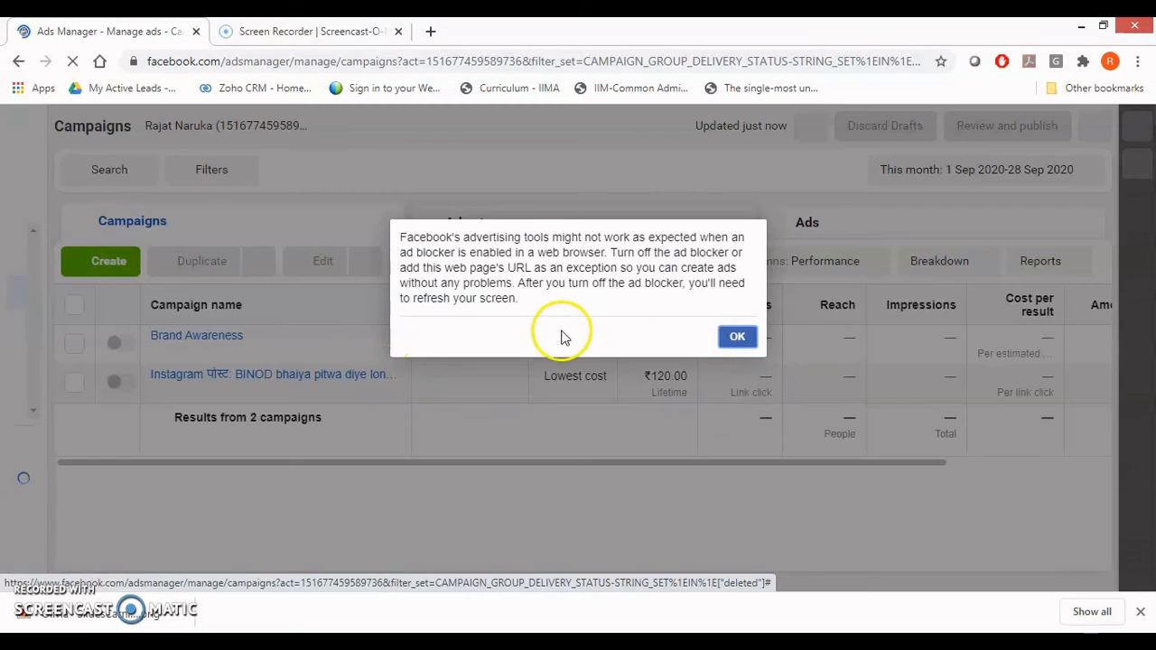
{"action": "left_click", "coordinate": [733, 336]}
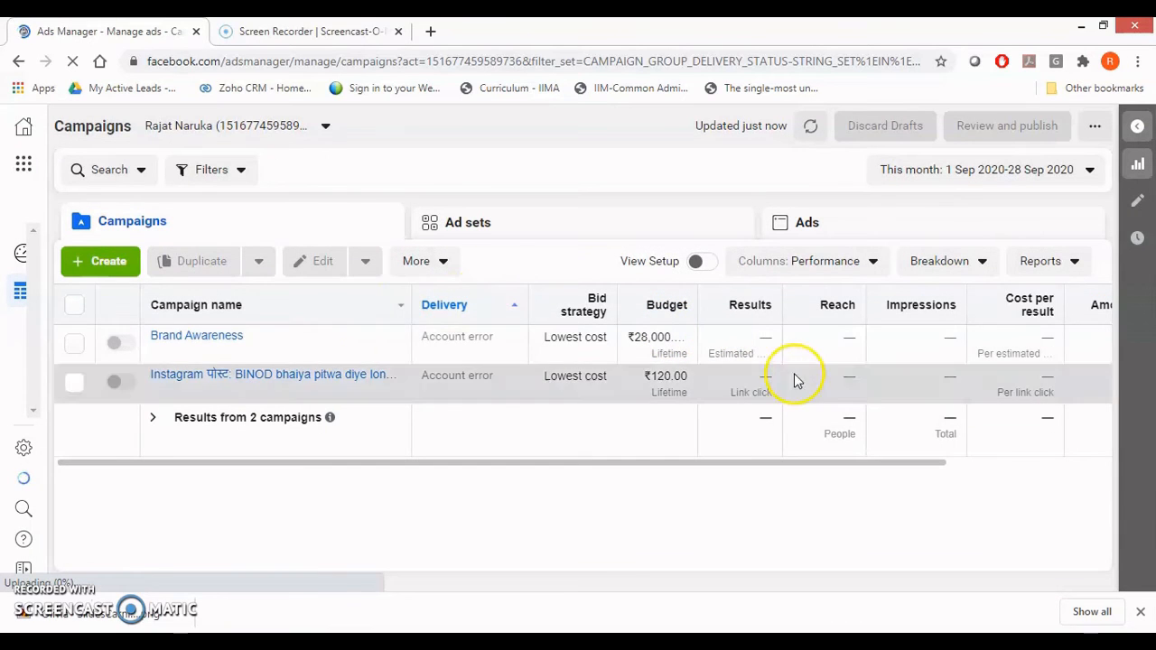
Step: Look through the report options and the performance columns of the campaigns table, including amount spent and end date
{"action": "left_click", "coordinate": [1066, 262]}
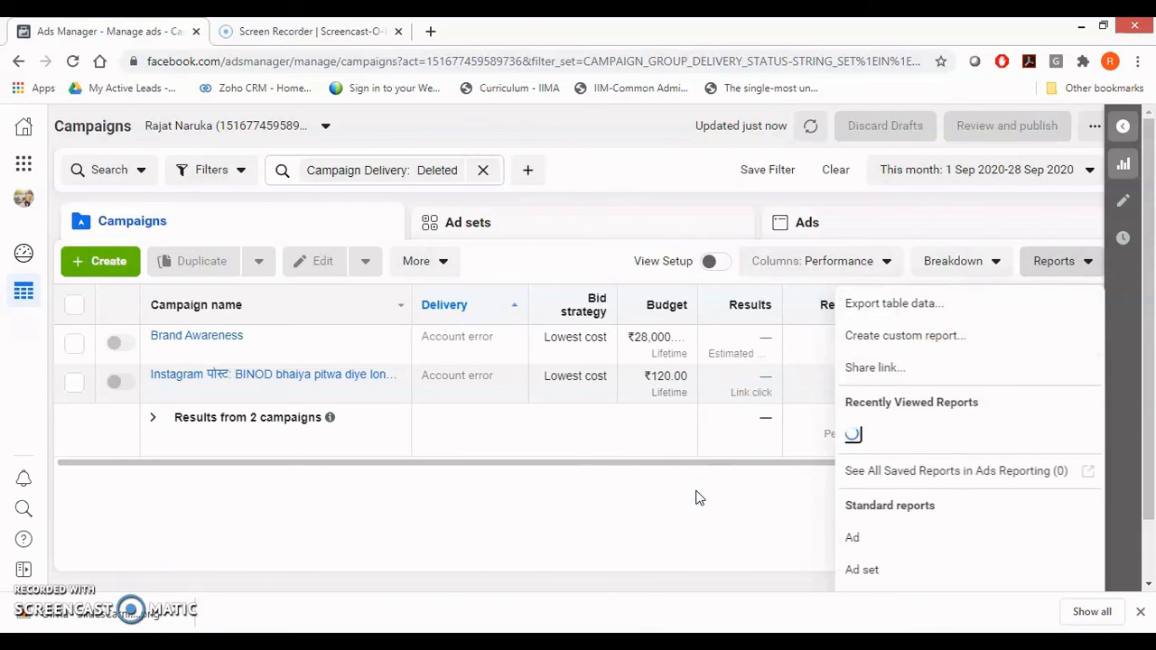
{"action": "left_click", "coordinate": [639, 509]}
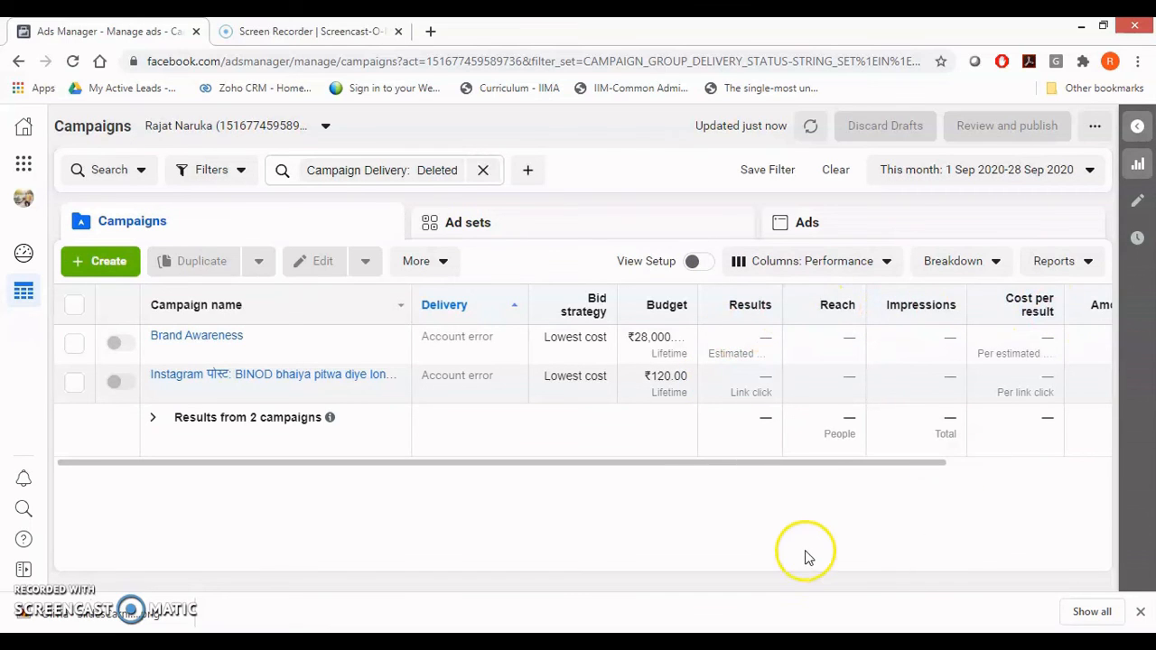
{"action": "left_click_drag", "start_coordinate": [804, 464], "coordinate": [982, 465]}
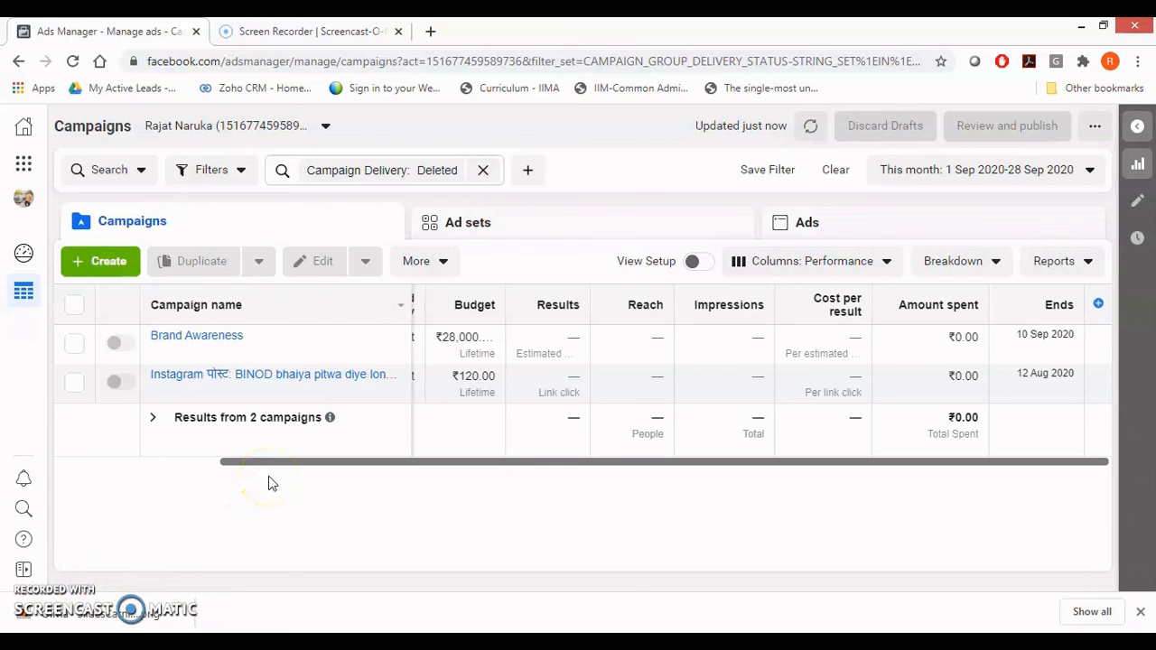
{"action": "left_click_drag", "start_coordinate": [271, 462], "coordinate": [223, 442]}
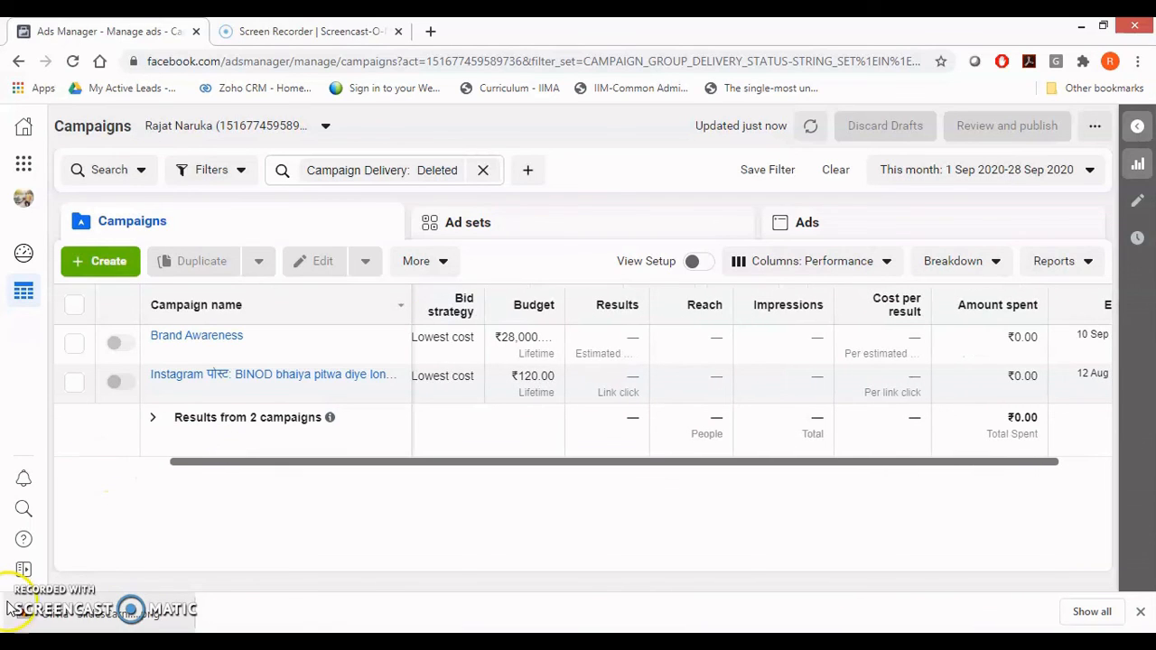